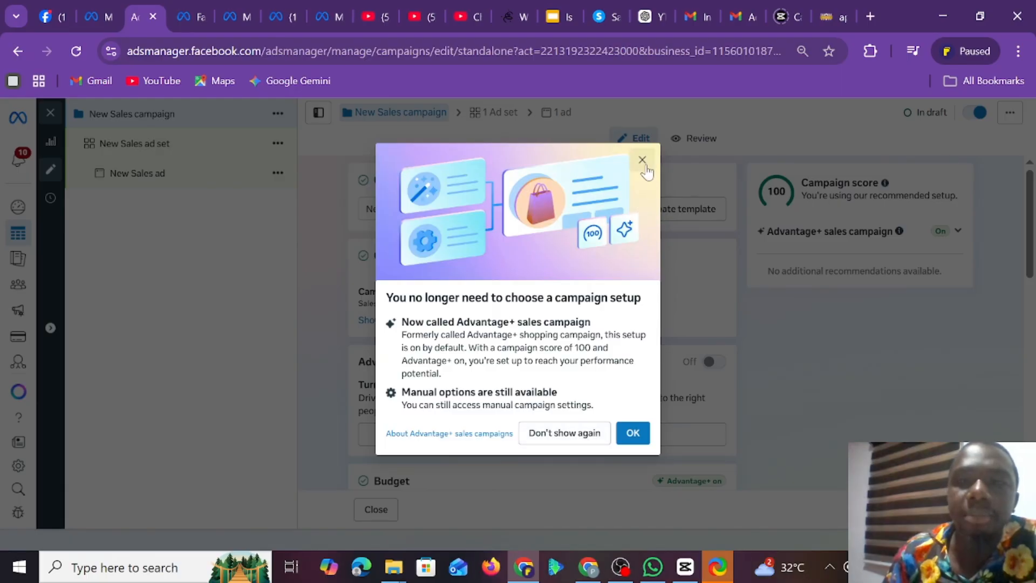
- Dismiss the campaign setup notice and name the campaign "Partnership Ads"
click(642, 159)
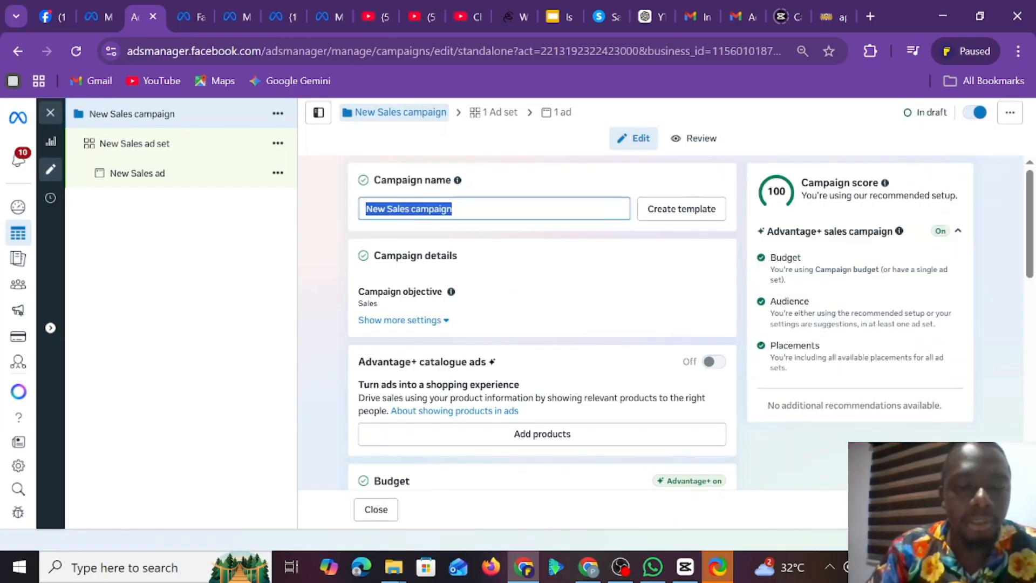
text(Part)
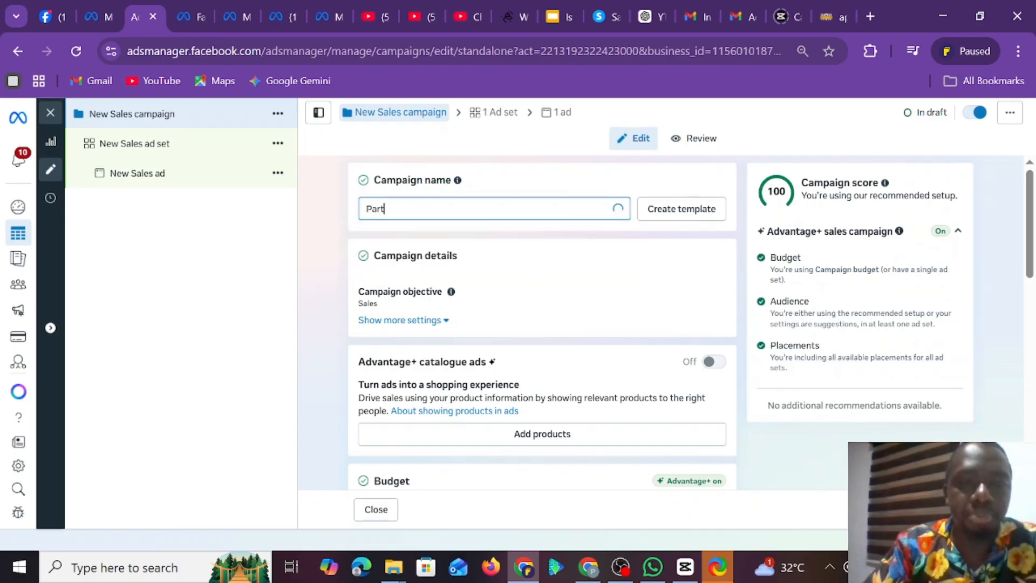
text(nership)
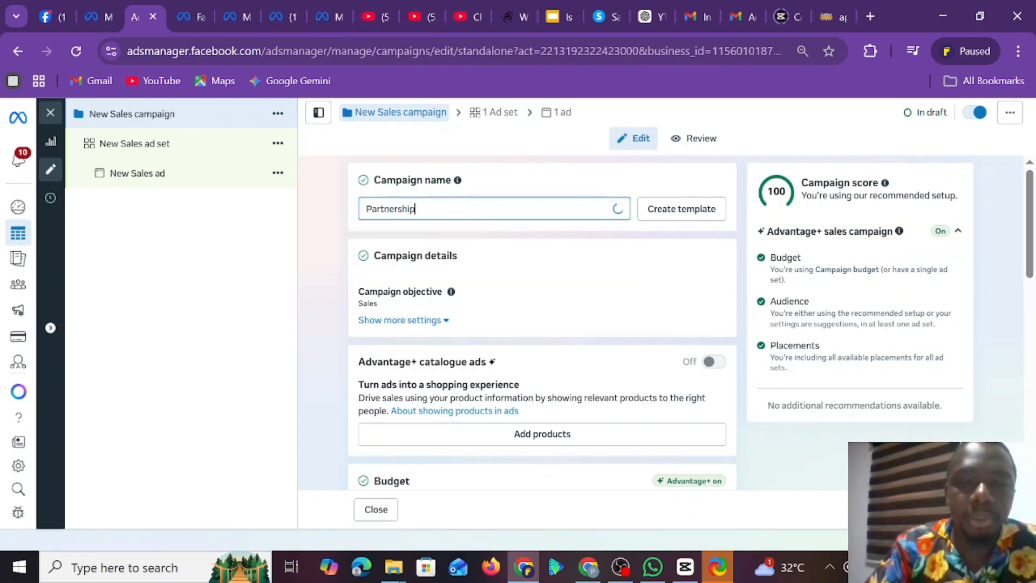
text( Ads)
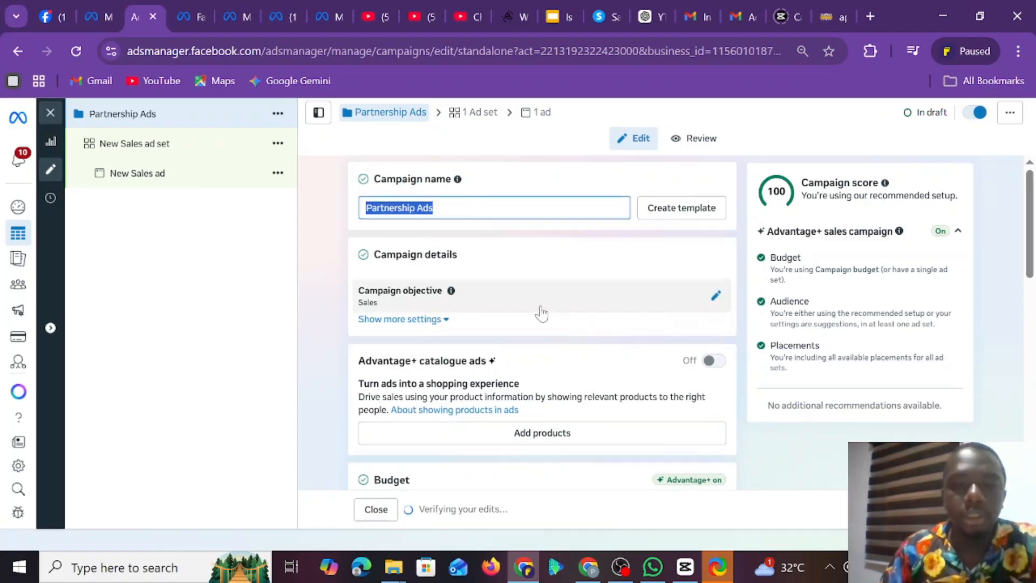
- Open the campaign's ad set and rename it "Partnership Ads"
scroll(534, 324, down, 5)
scroll(620, 300, down, 5)
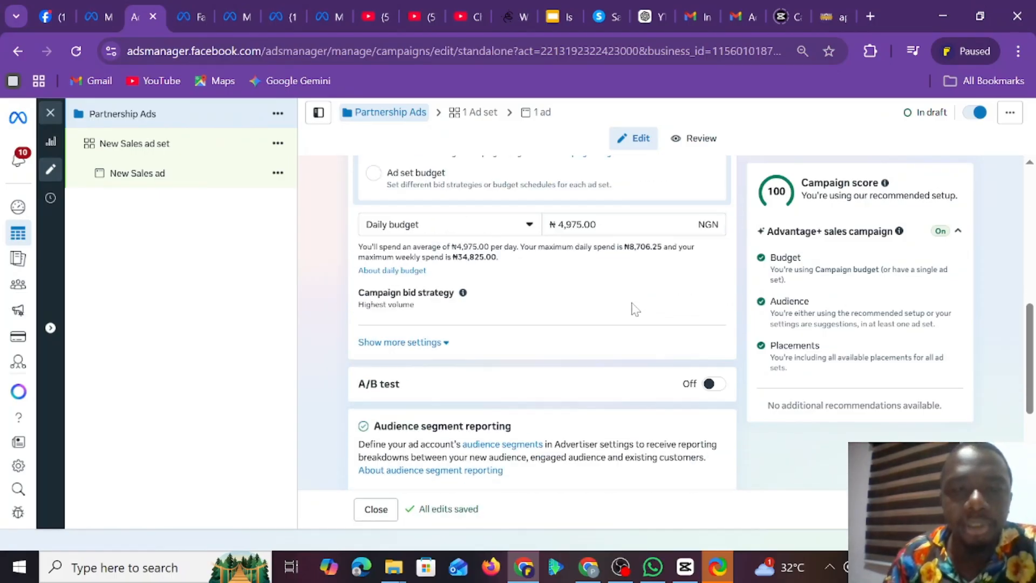
click(473, 112)
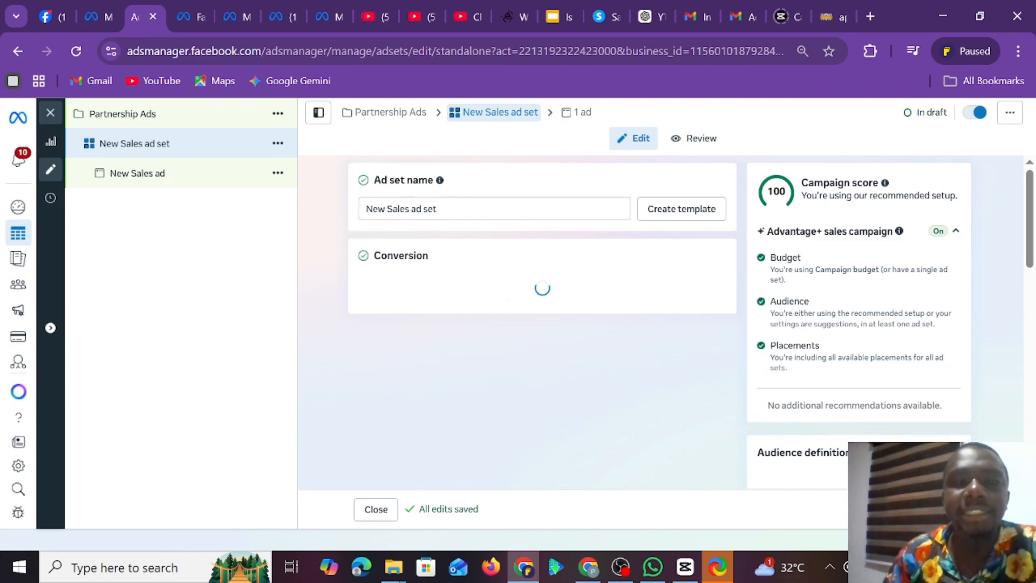
click(438, 208)
key(ctrl+a)
text(Partnership Ads)
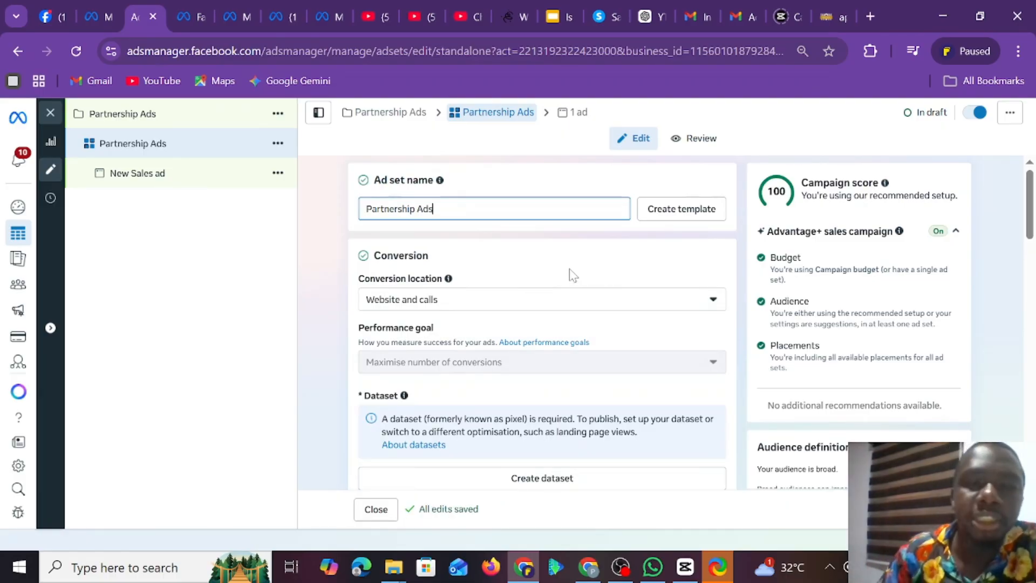
- Examine the ad set's conversion location options, its dataset settings and its audience location controls
click(617, 301)
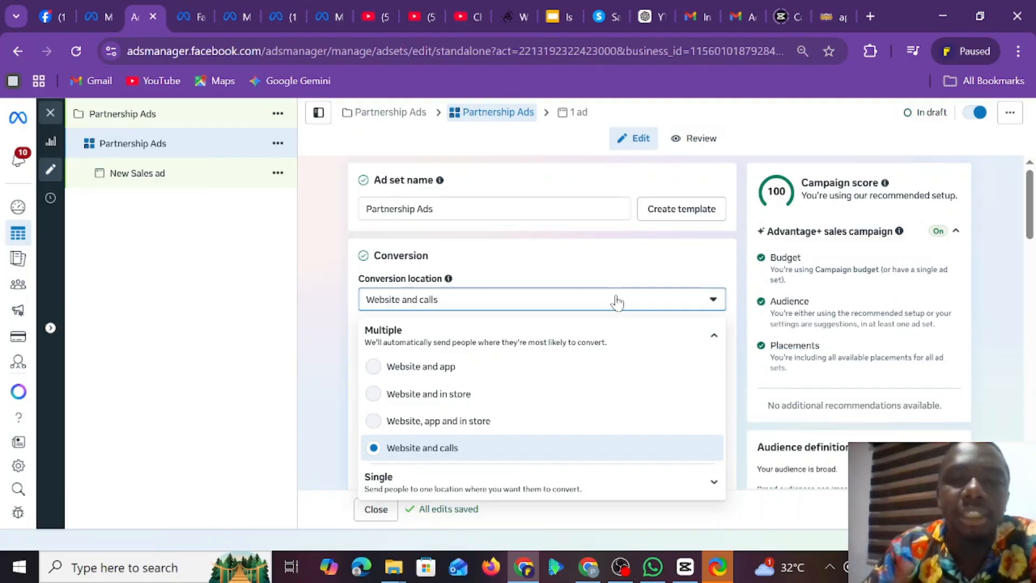
click(655, 269)
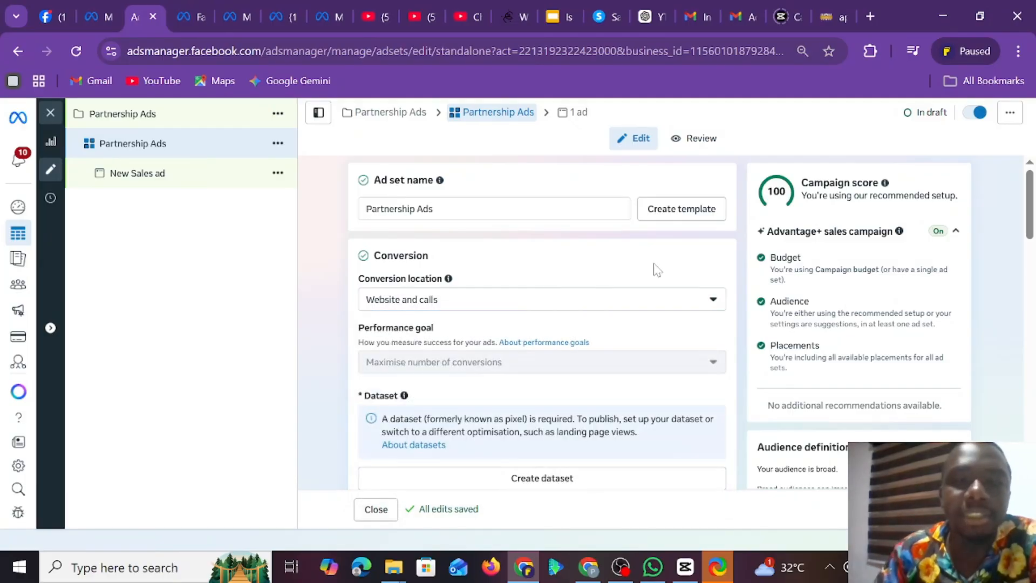
scroll(572, 291, down, 5)
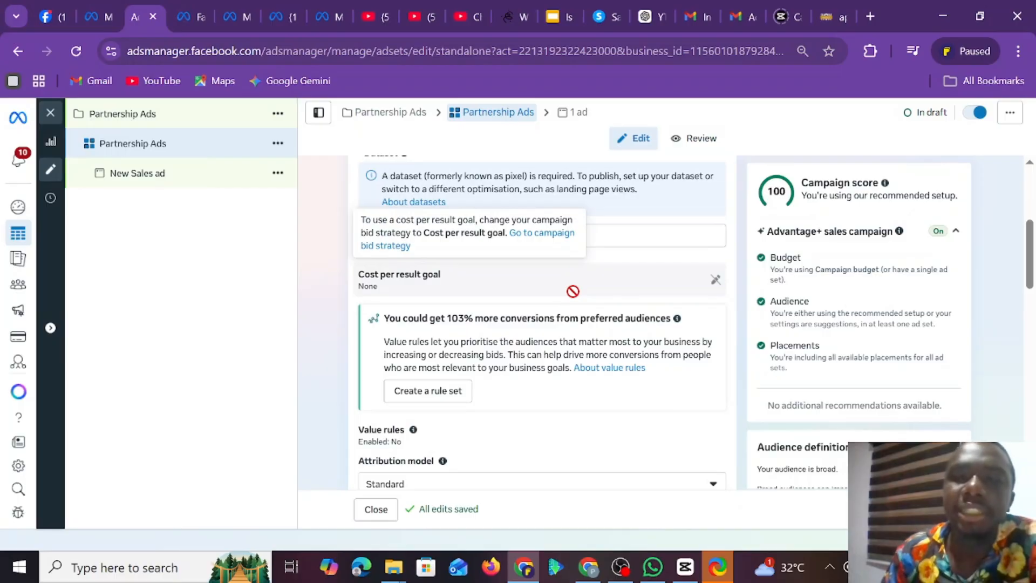
scroll(612, 312, down, 10)
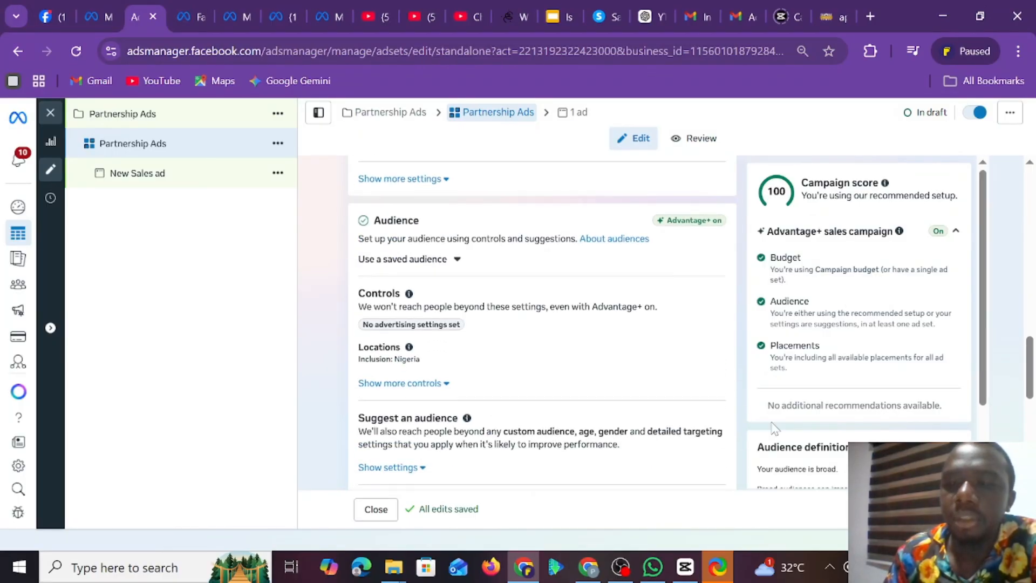
mouse_move(410, 348)
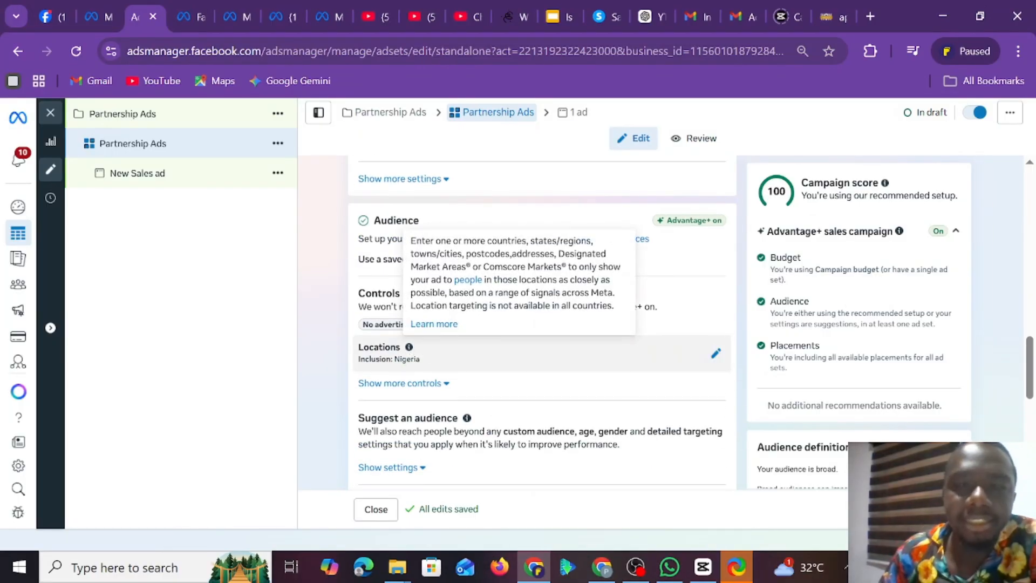
scroll(534, 205, down, 5)
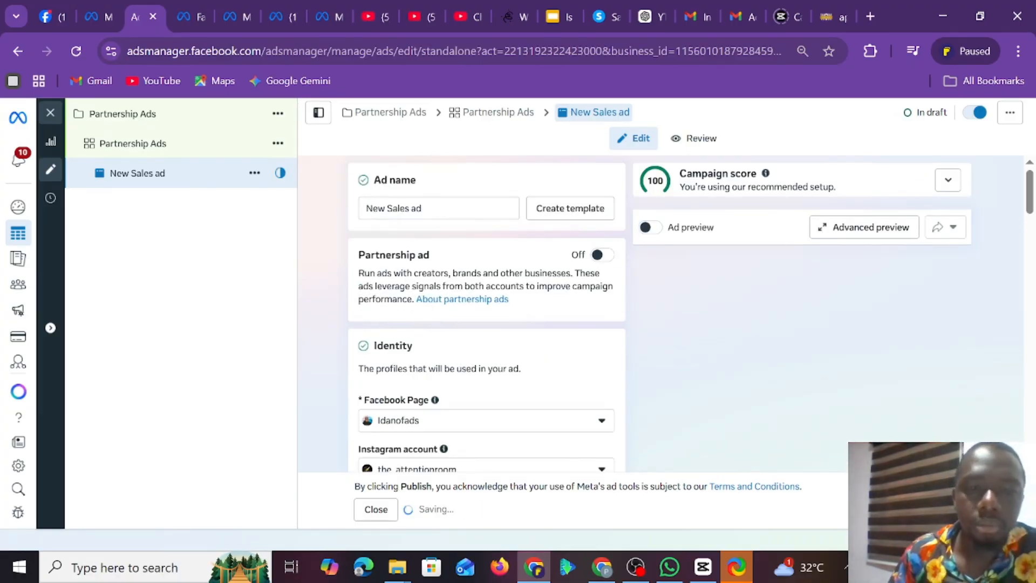
- Rename the ad as "Partnership Ads" and turn on the Partnership ad option
click(441, 208)
key(ctrl+a)
text(Partnership Ads)
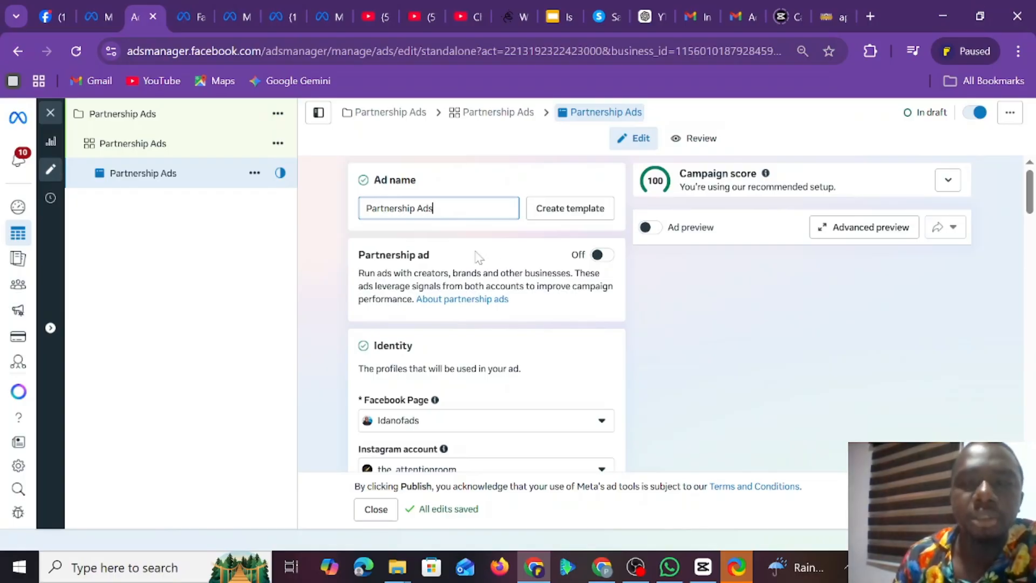
click(597, 255)
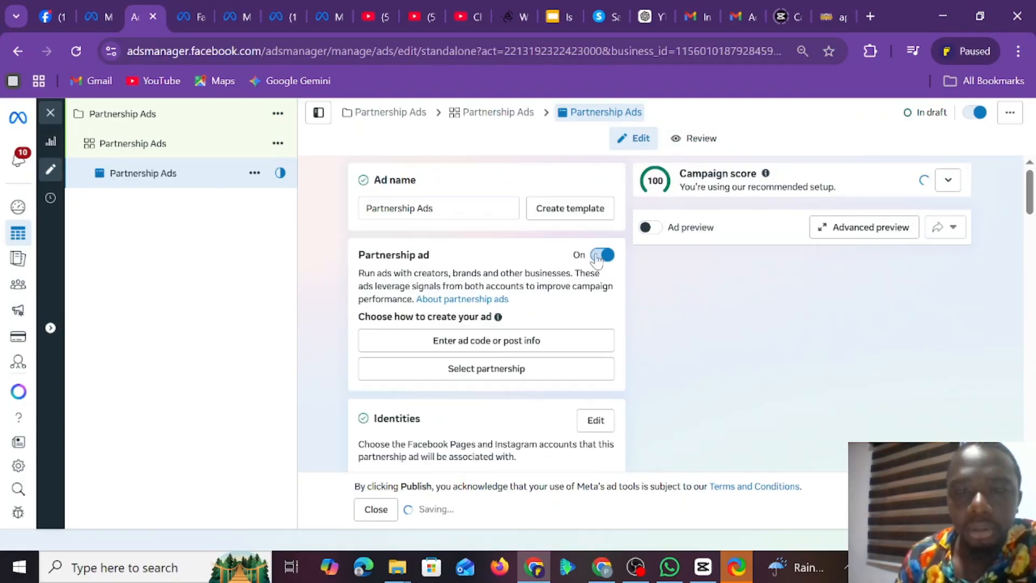
- Examine the Facebook Page choices for the ad's second identity and close the identity selection
scroll(571, 287, down, 3)
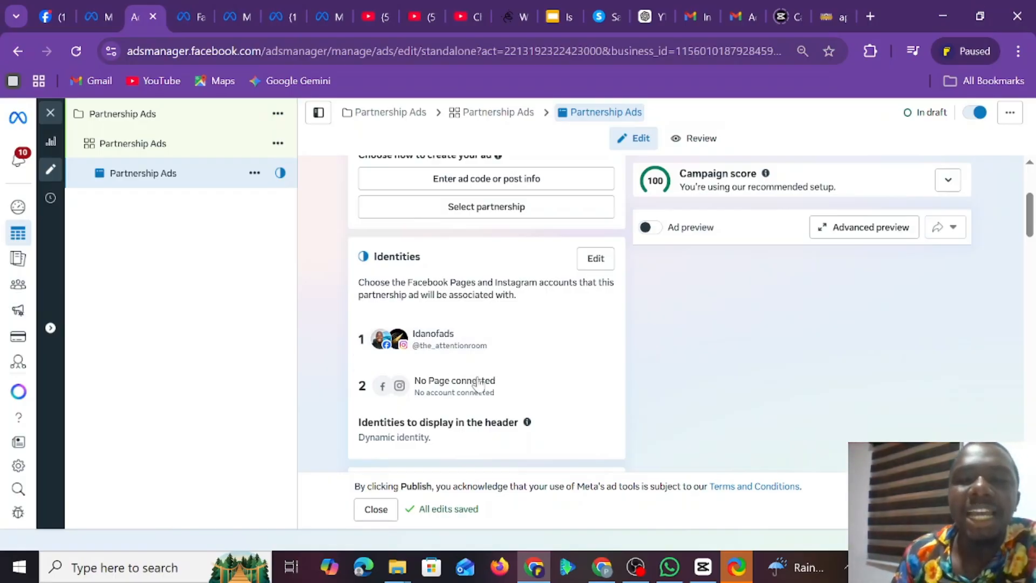
click(599, 385)
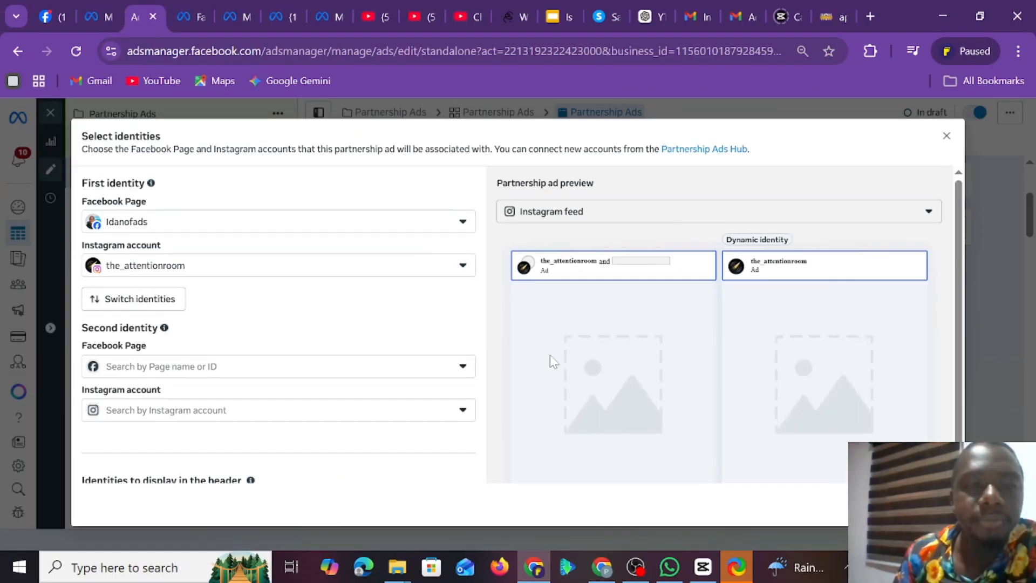
click(163, 365)
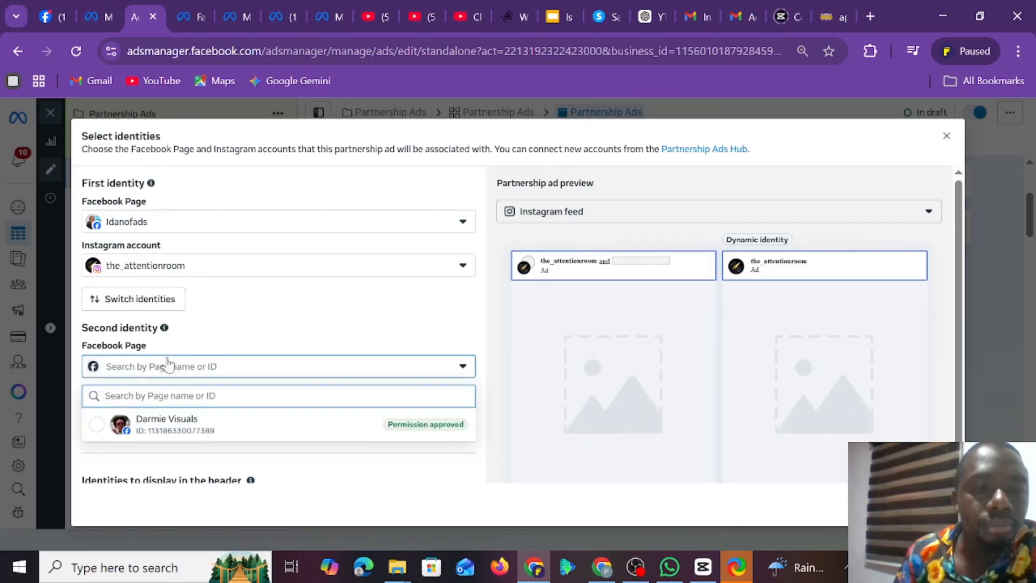
click(263, 330)
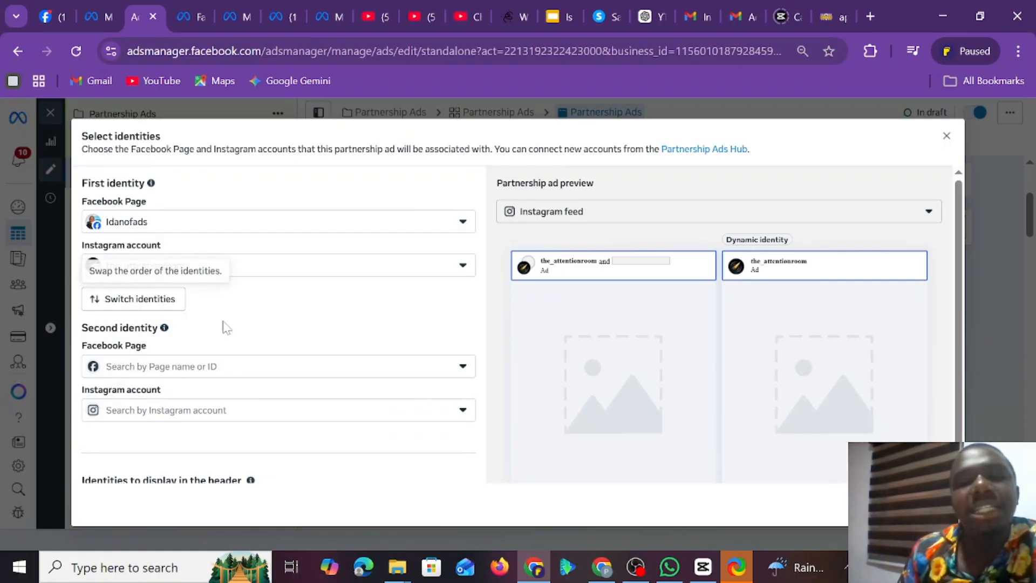
click(943, 136)
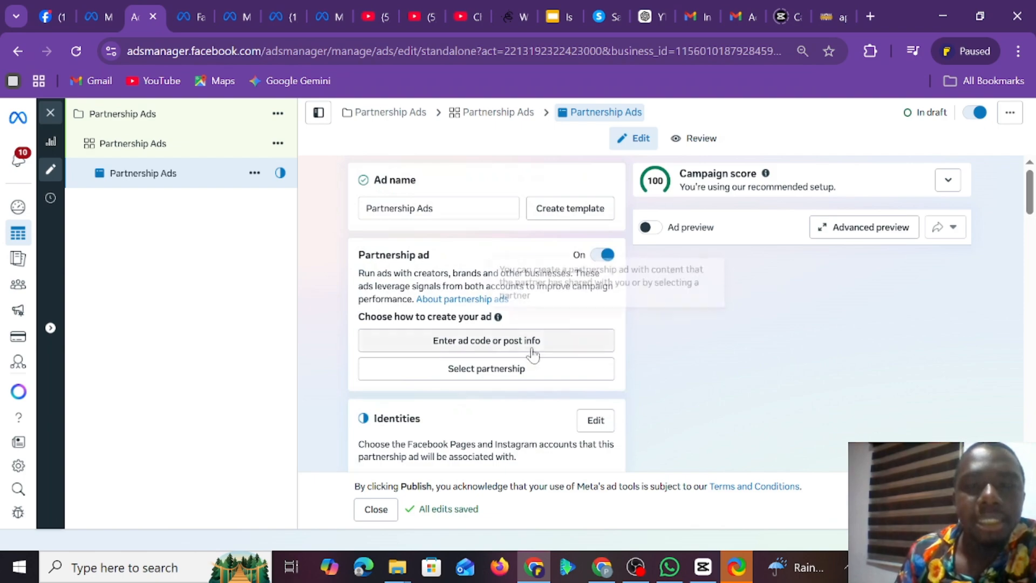
- Open the partnership selection for the ad and examine which business assets its sent requests can be filtered by
click(494, 373)
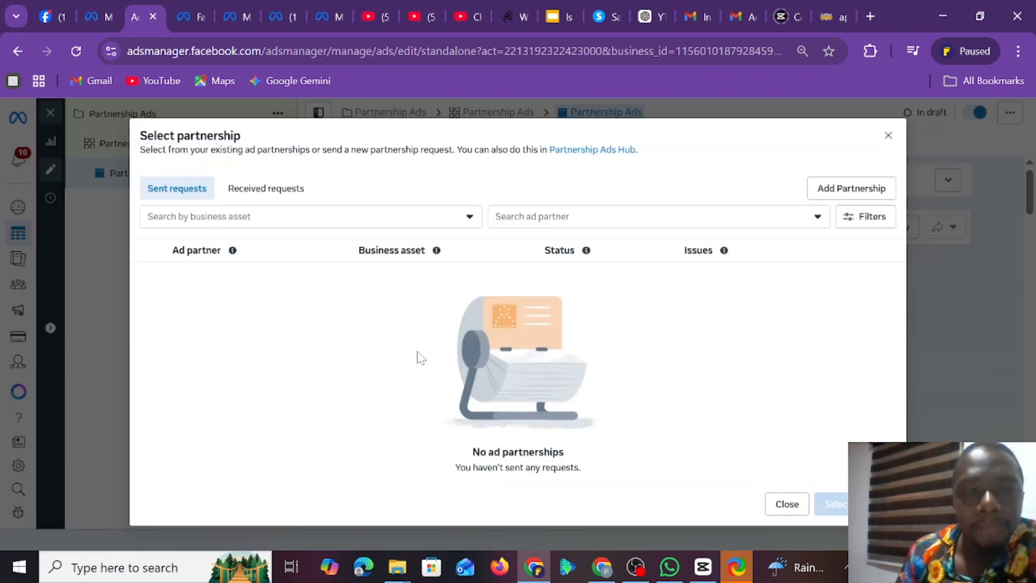
click(371, 220)
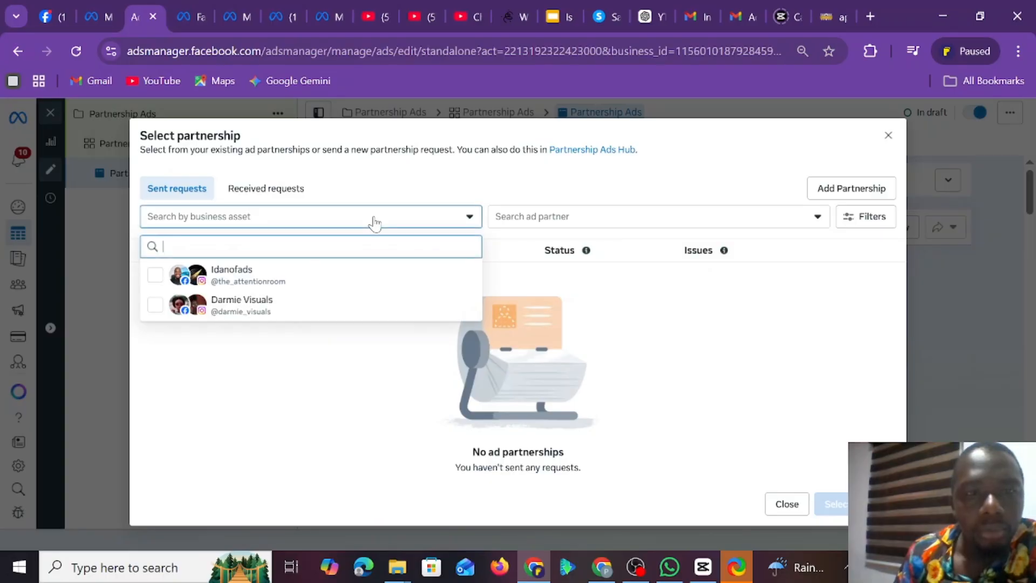
click(460, 192)
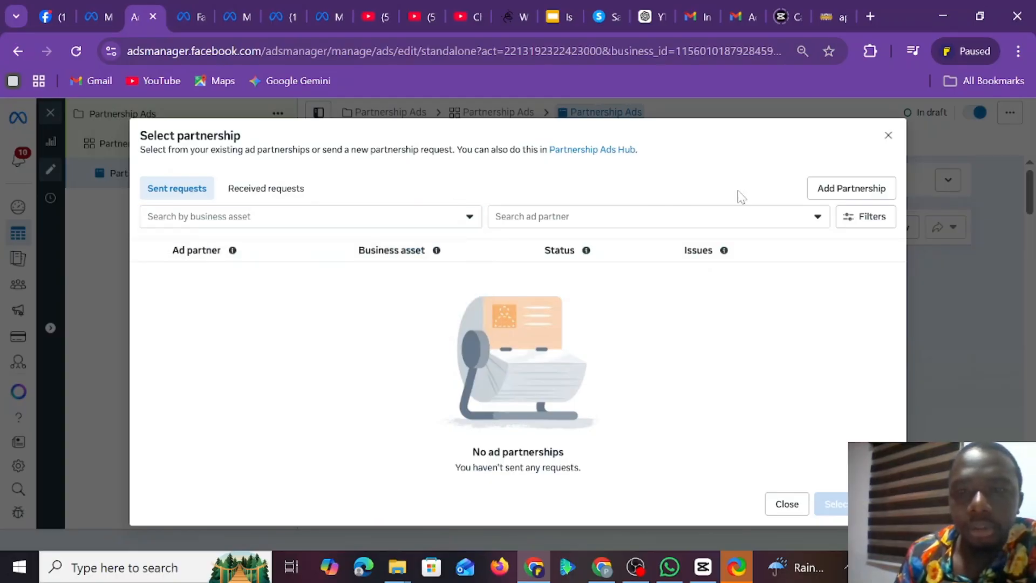
- Start adding a new partnership and search for the ad partner "ceci crea"
click(832, 190)
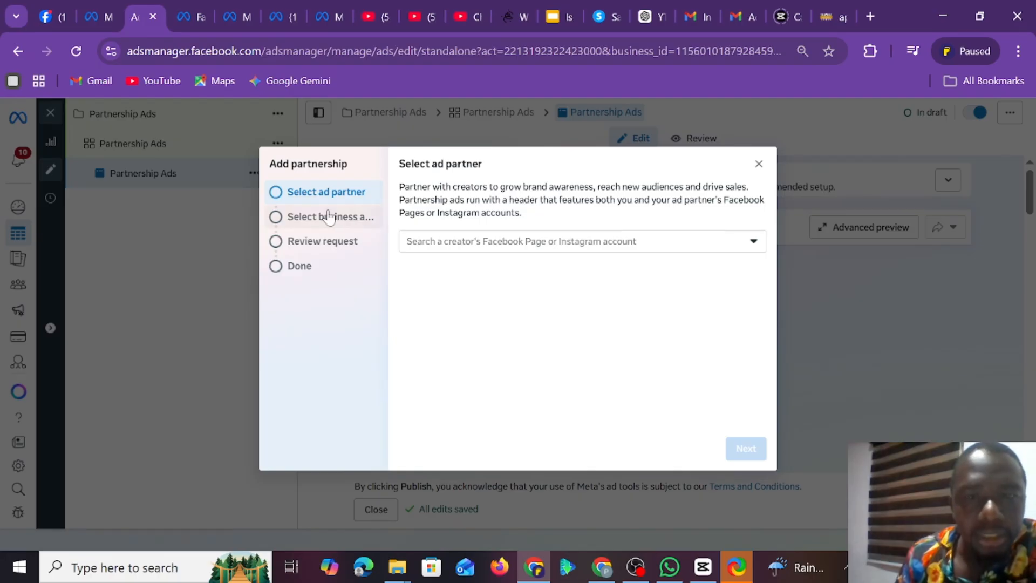
click(502, 247)
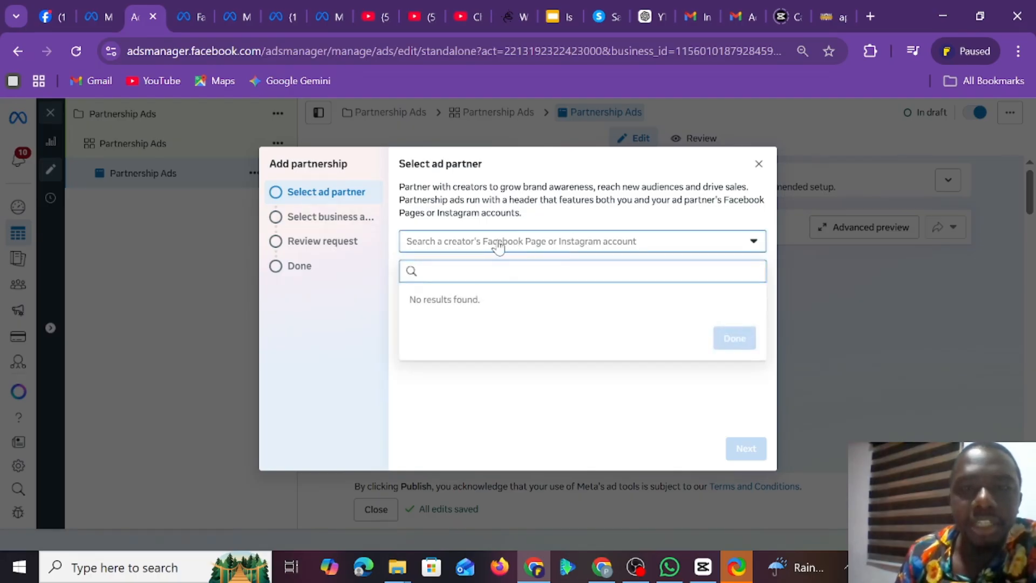
click(495, 241)
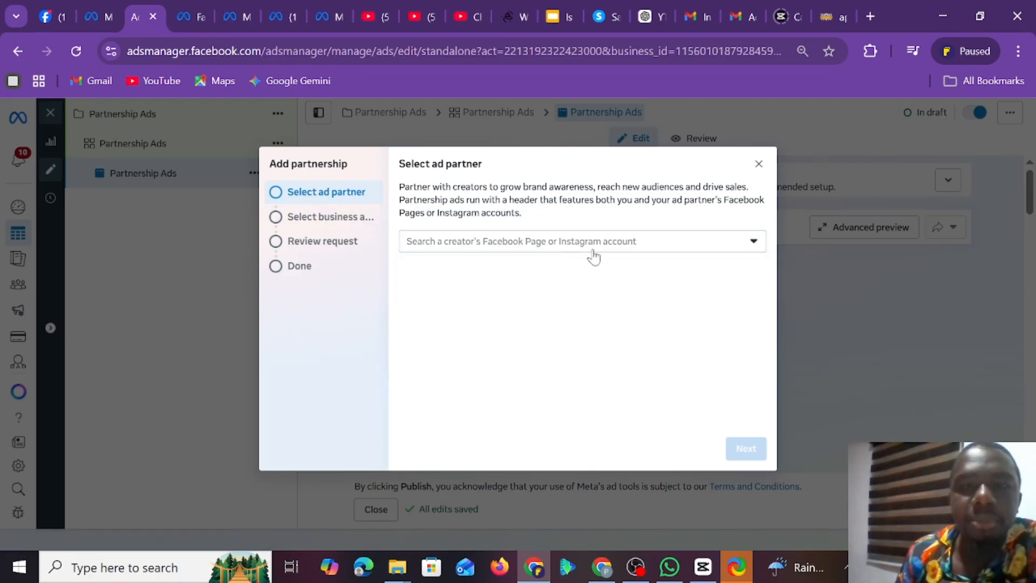
click(509, 247)
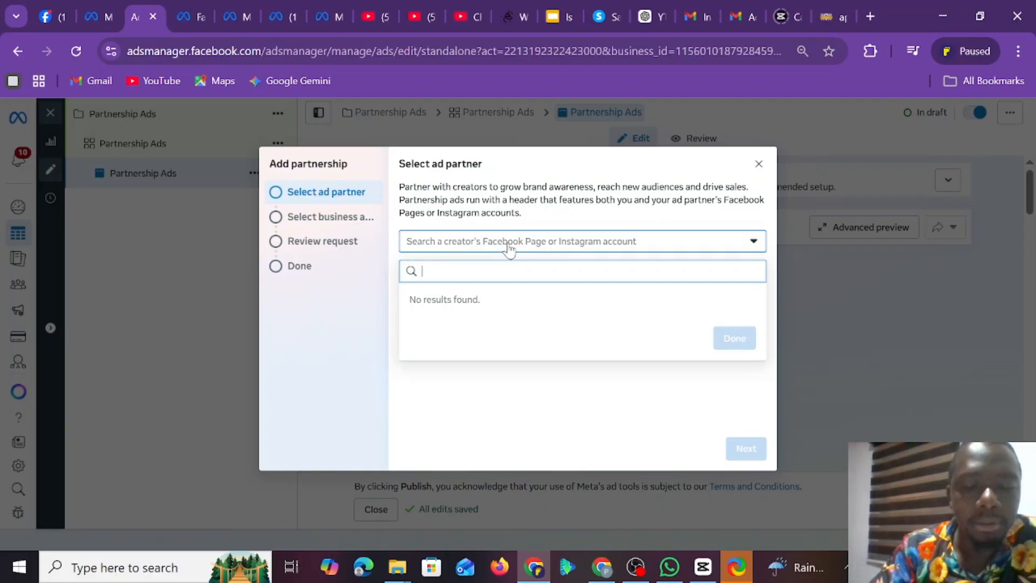
text(ceci)
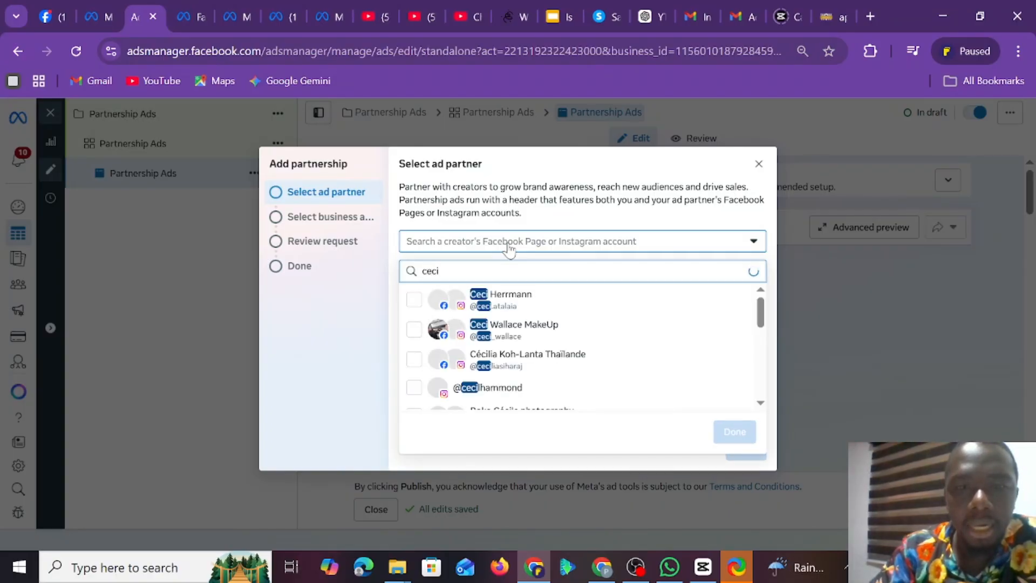
text( crea)
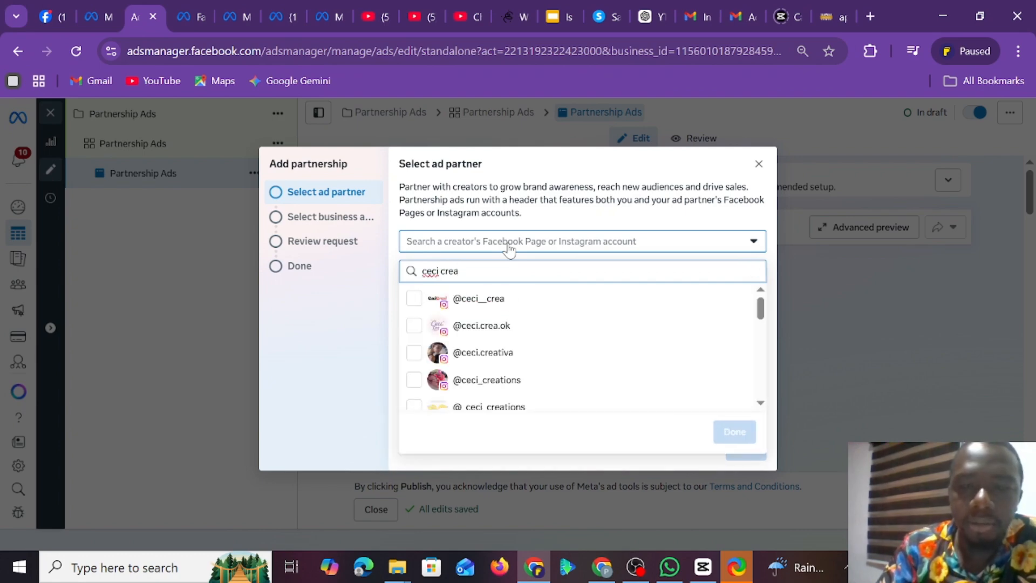
- Search the ad partners for "ceci digitals", look through the results, and refine the search to "cecidigitals"
key(BackSpace)
key(BackSpace)
key(BackSpace)
key(BackSpace)
text(d)
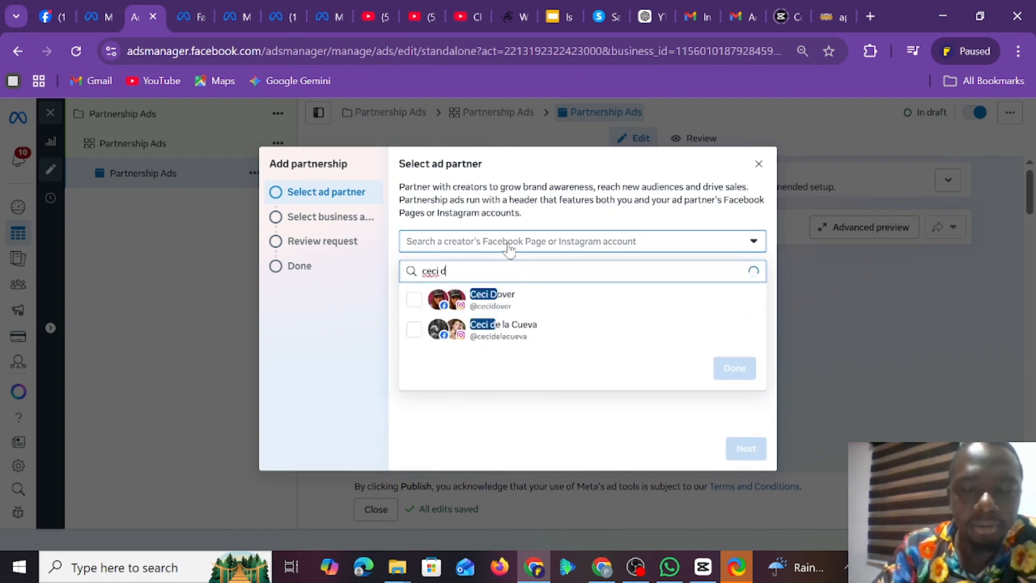
text(igitals)
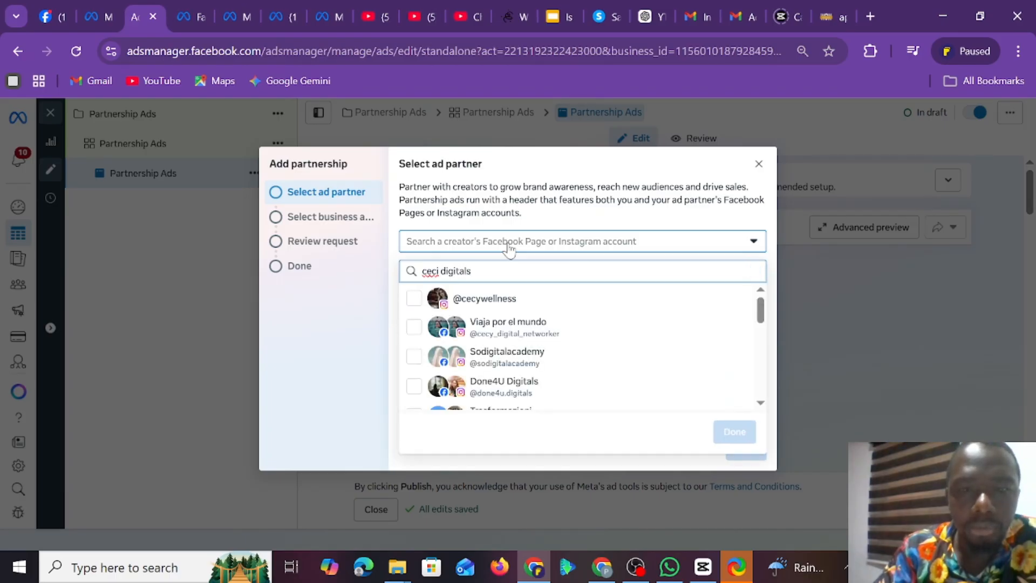
scroll(495, 362, down, 5)
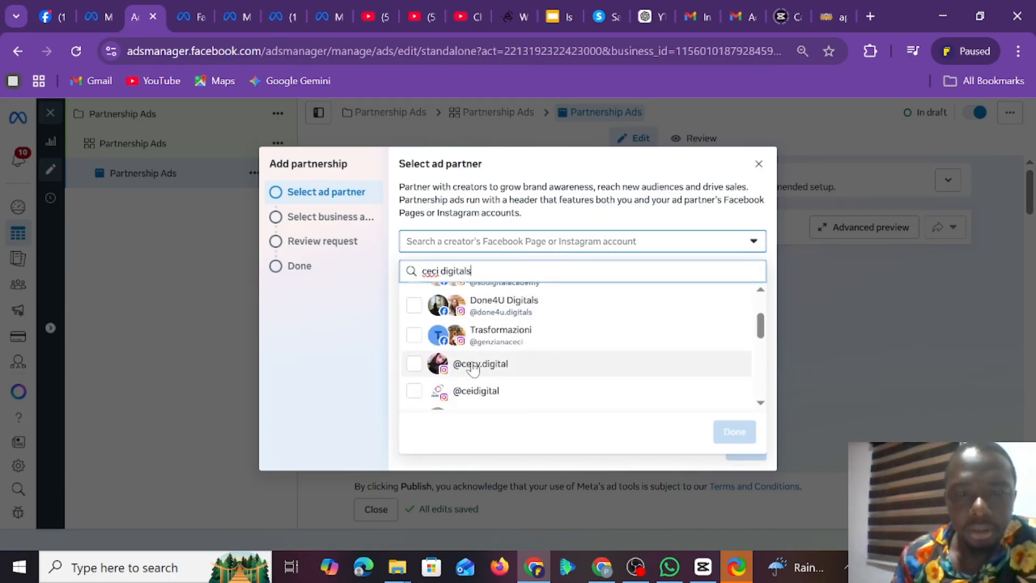
scroll(495, 361, down, 5)
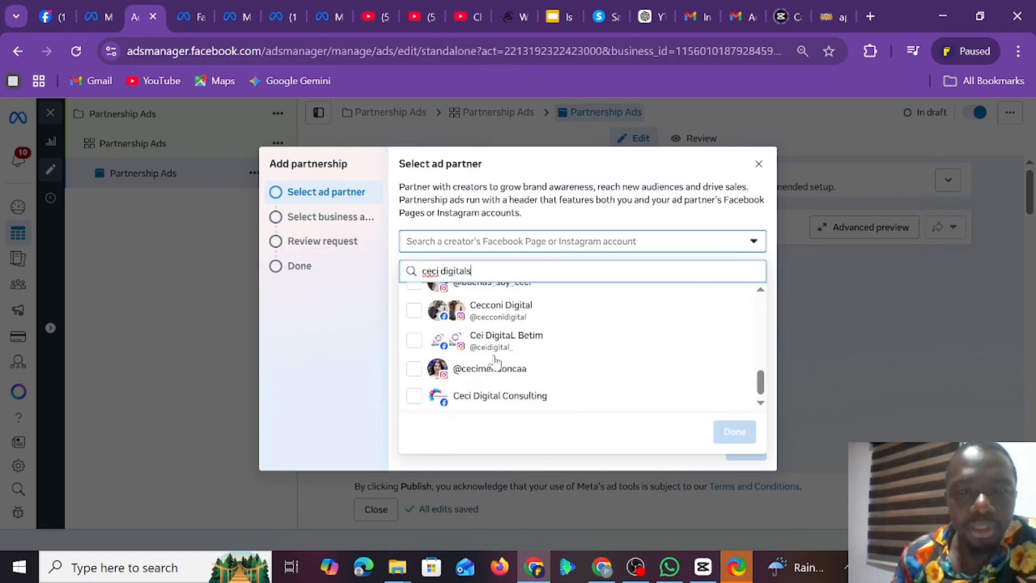
scroll(495, 362, up, 10)
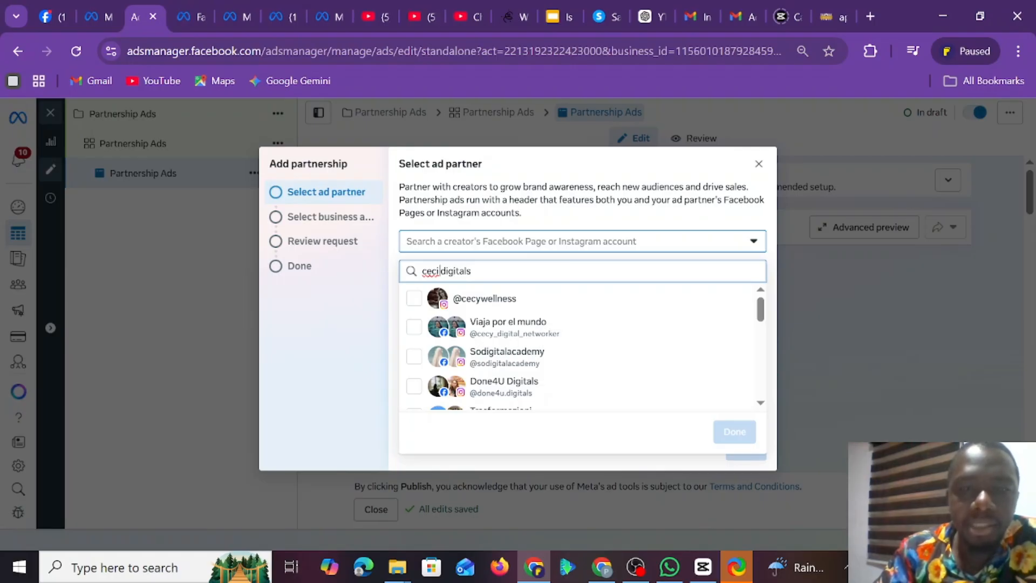
key(BackSpace)
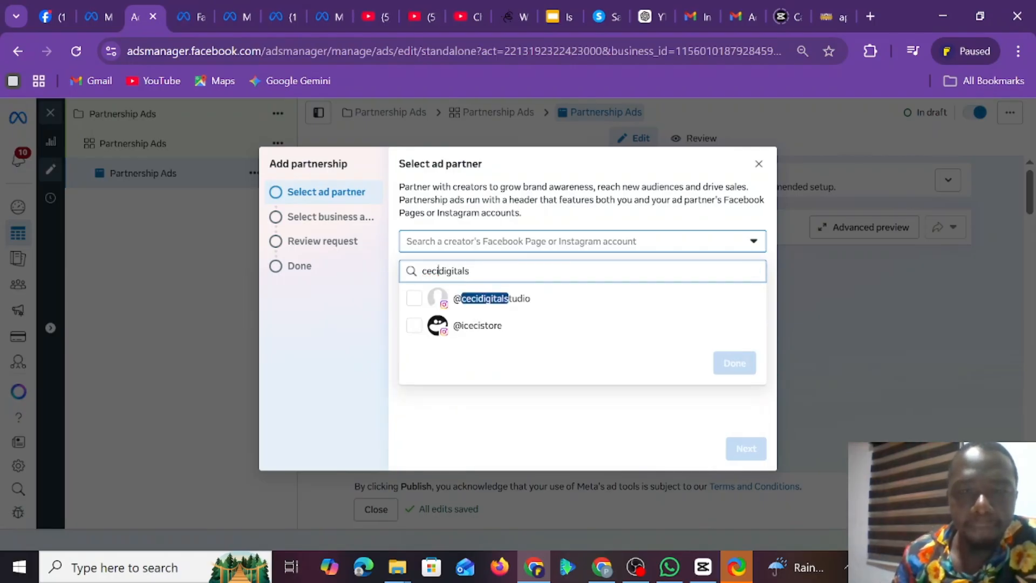
- Clear the ad partner search and close both the new partnership setup and the partnership selection
key(BackSpace)
key(BackSpace)
key(BackSpace)
key(BackSpace)
key(BackSpace)
key(BackSpace)
key(BackSpace)
key(BackSpace)
key(BackSpace)
key(BackSpace)
key(BackSpace)
key(BackSpace)
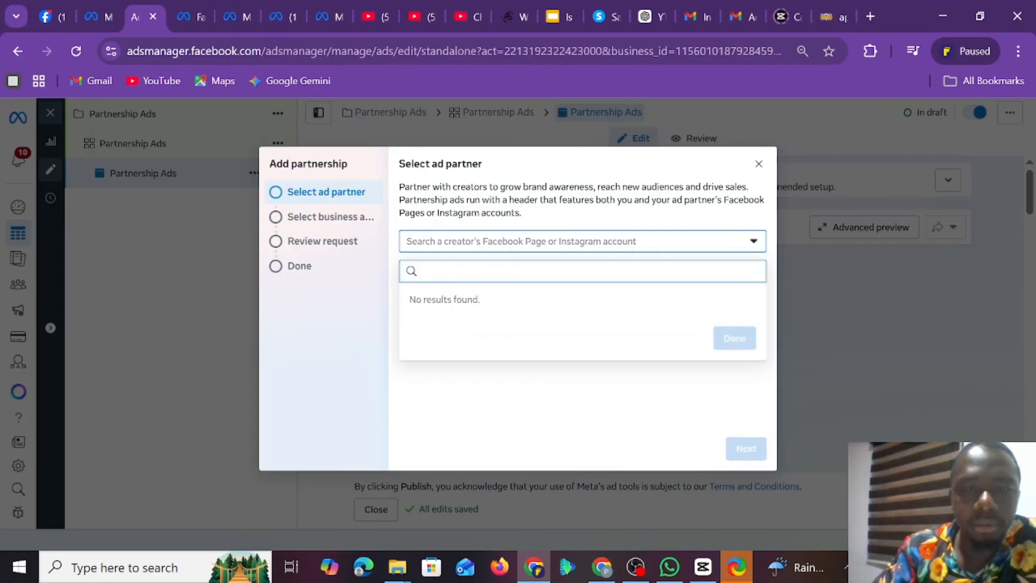
click(758, 163)
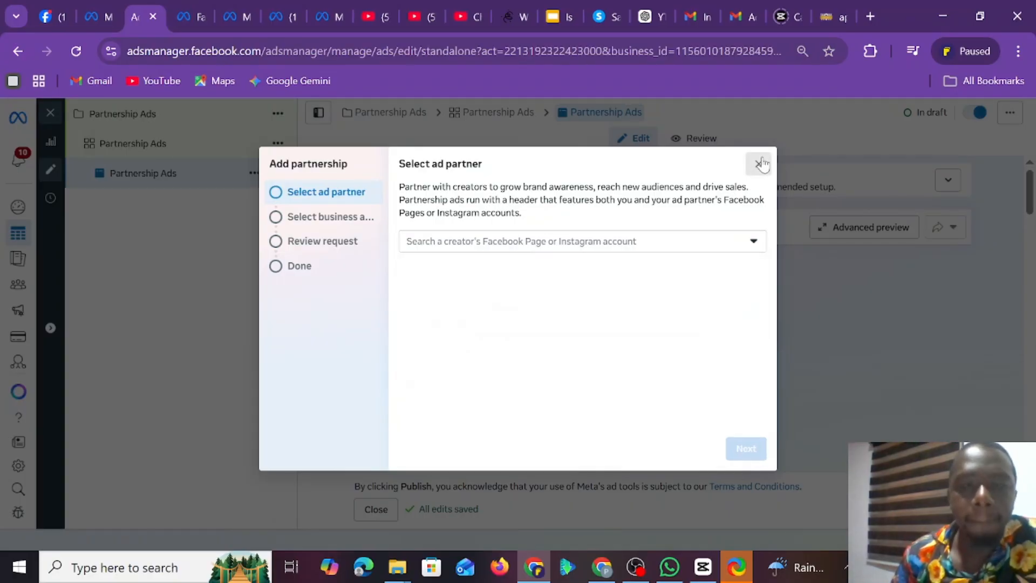
click(888, 135)
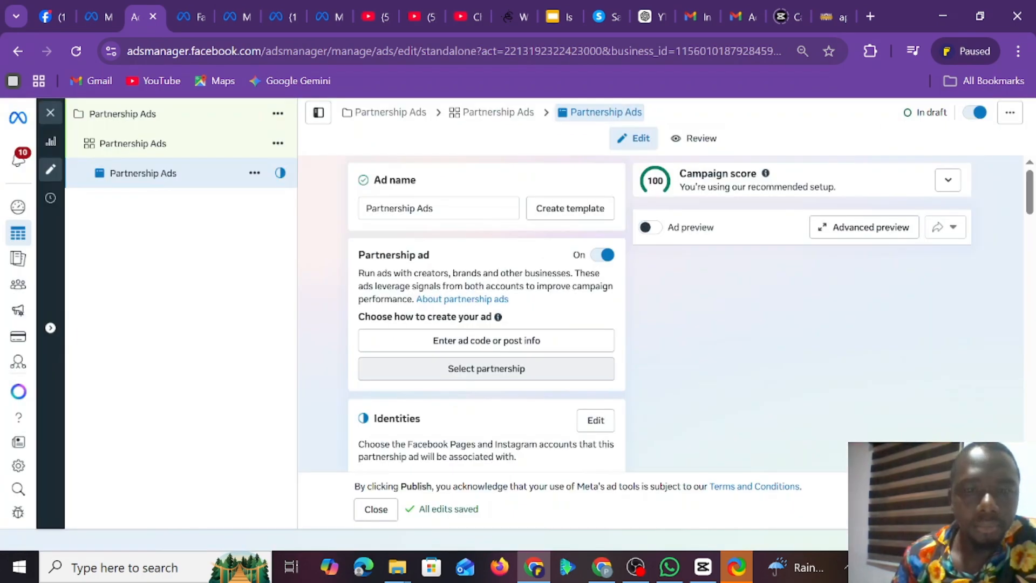
- Assign the Darmie Visuals Facebook Page, with its darmie_visuals Instagram account, as the ad's second identity
scroll(440, 329, down, 5)
click(452, 309)
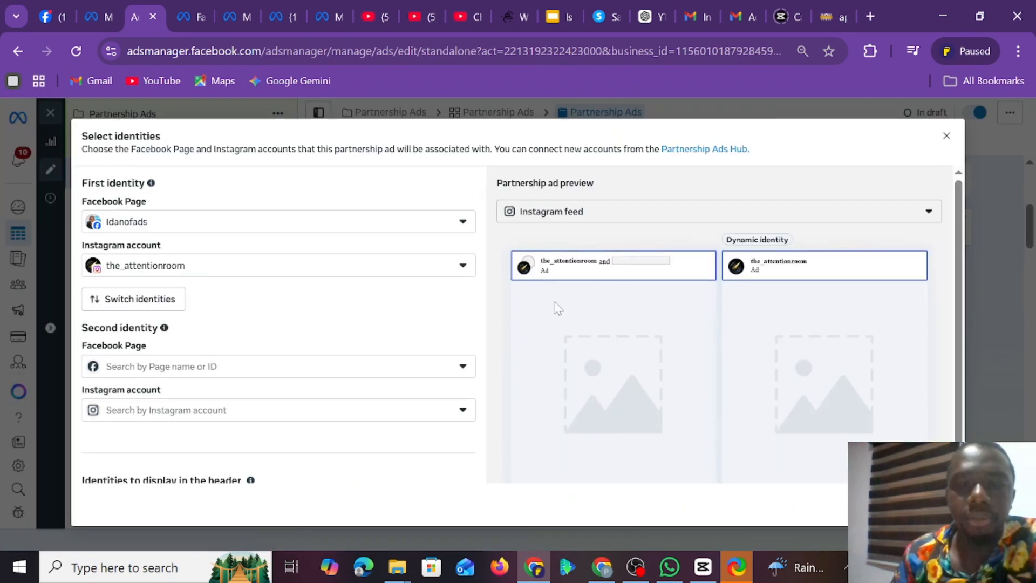
click(191, 370)
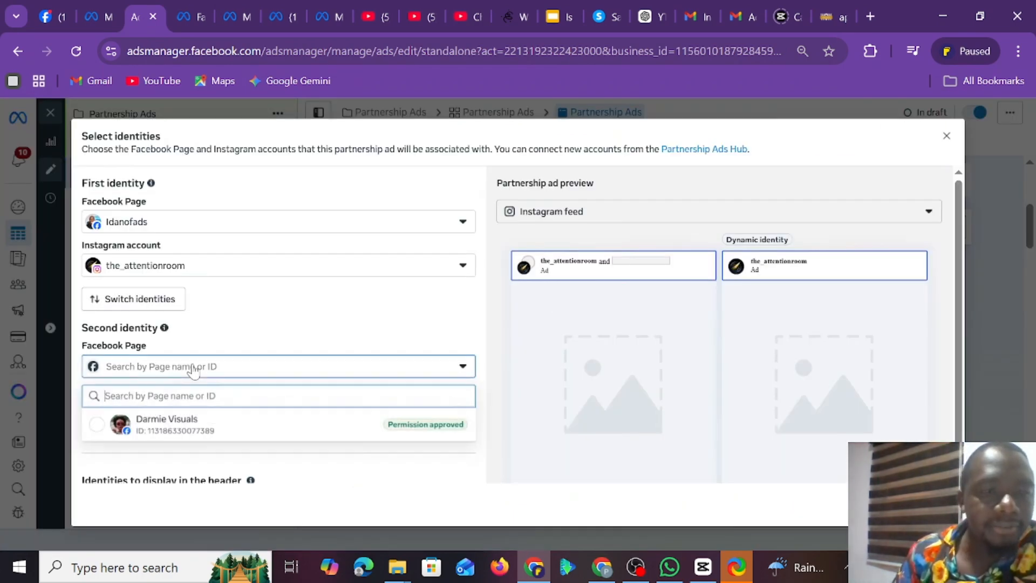
click(162, 425)
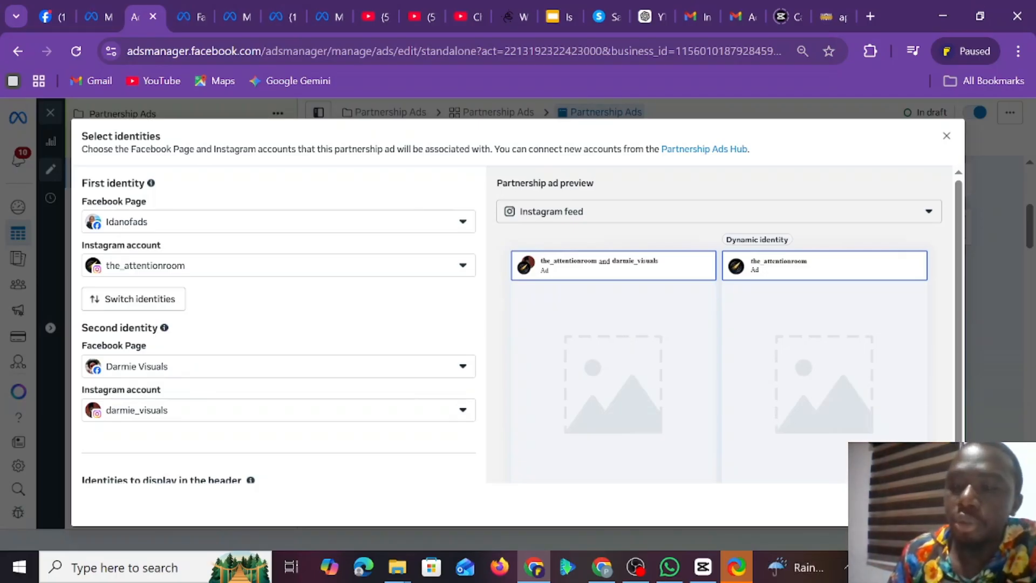
click(932, 504)
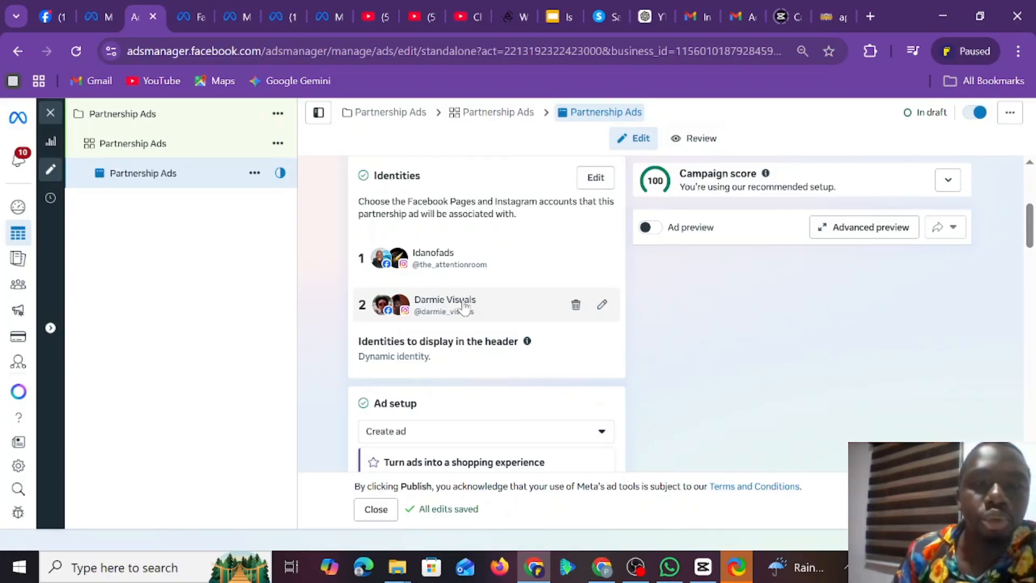
- Start adding a new partnership, search the ad partners for "darmie", and choose Darmie Thrift Store as the ad partner
scroll(463, 304, up, 3)
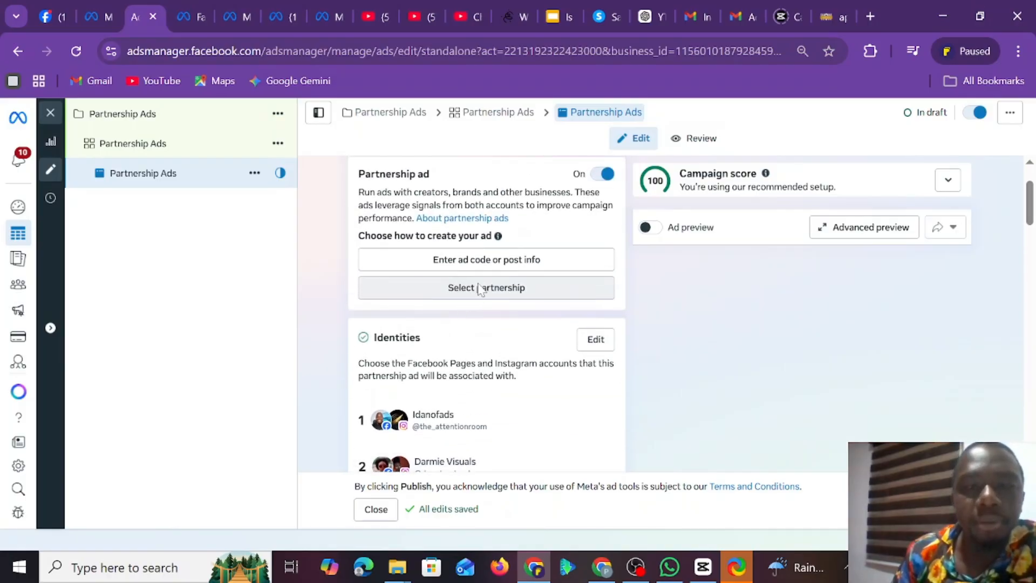
click(480, 288)
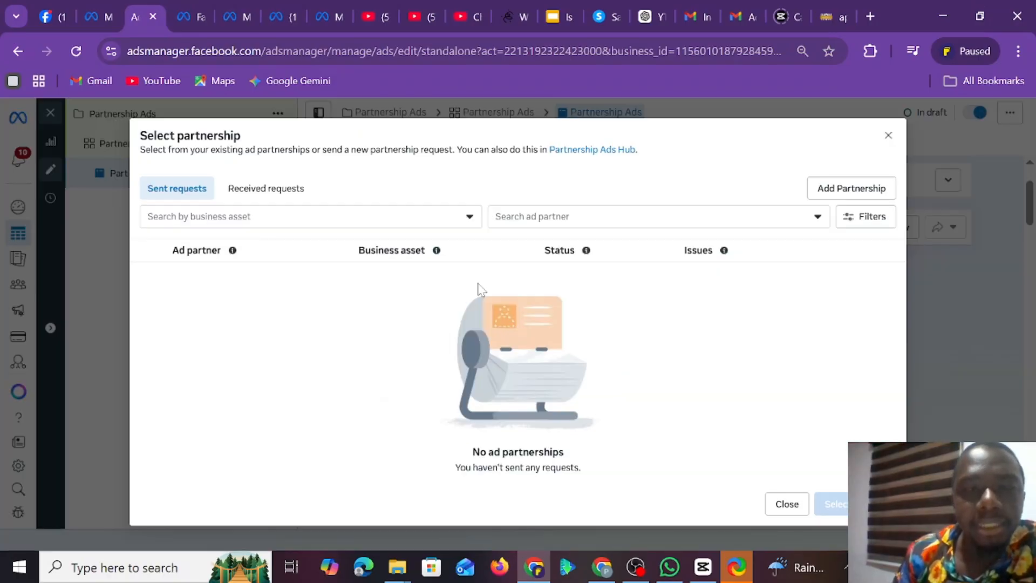
click(887, 135)
click(478, 293)
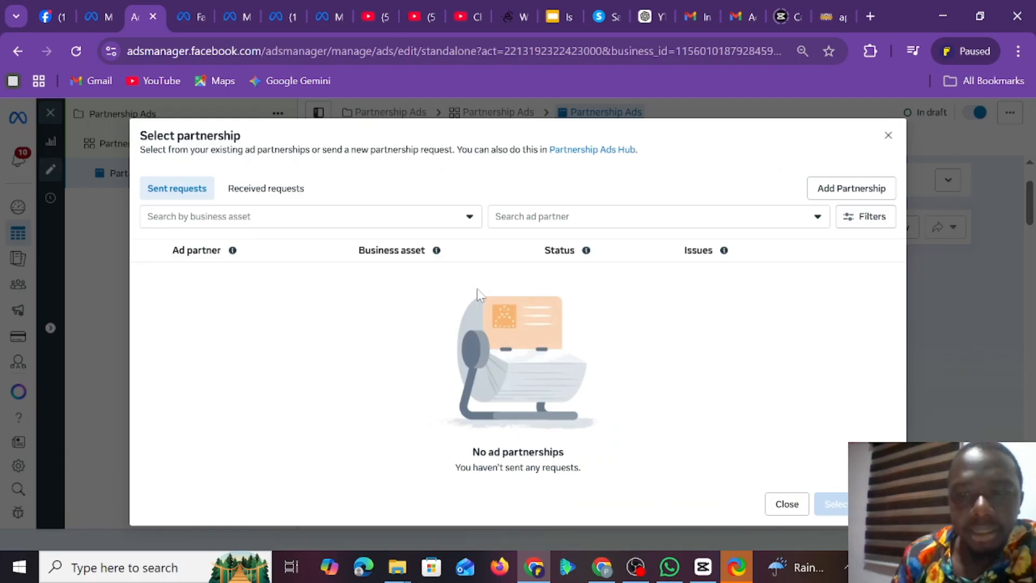
click(850, 188)
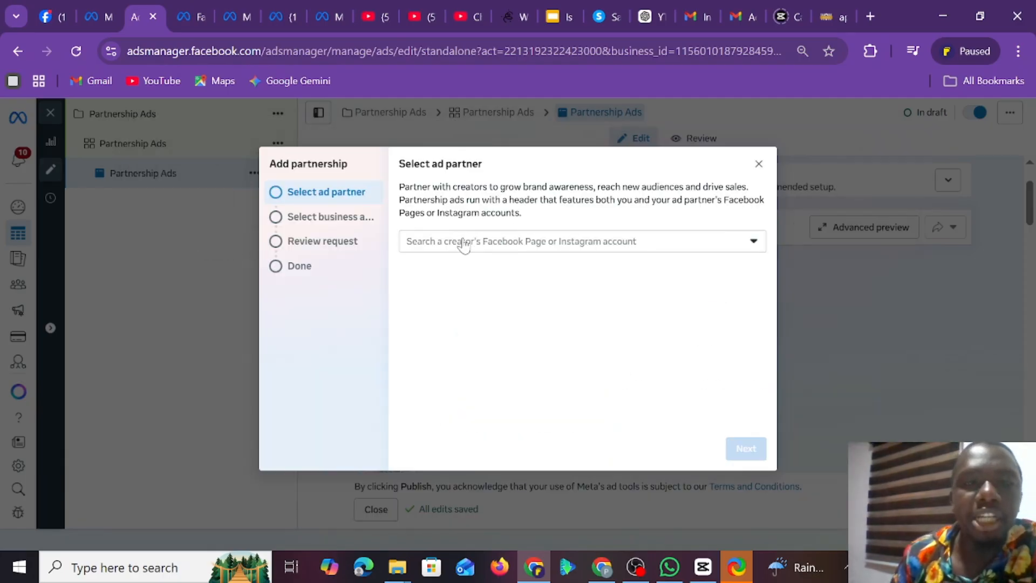
click(493, 244)
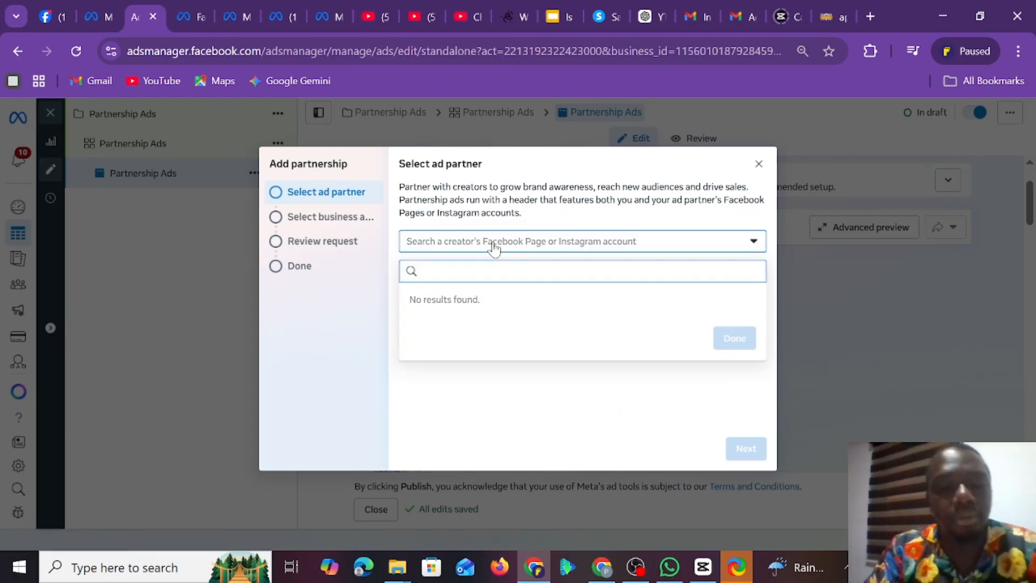
text(dar)
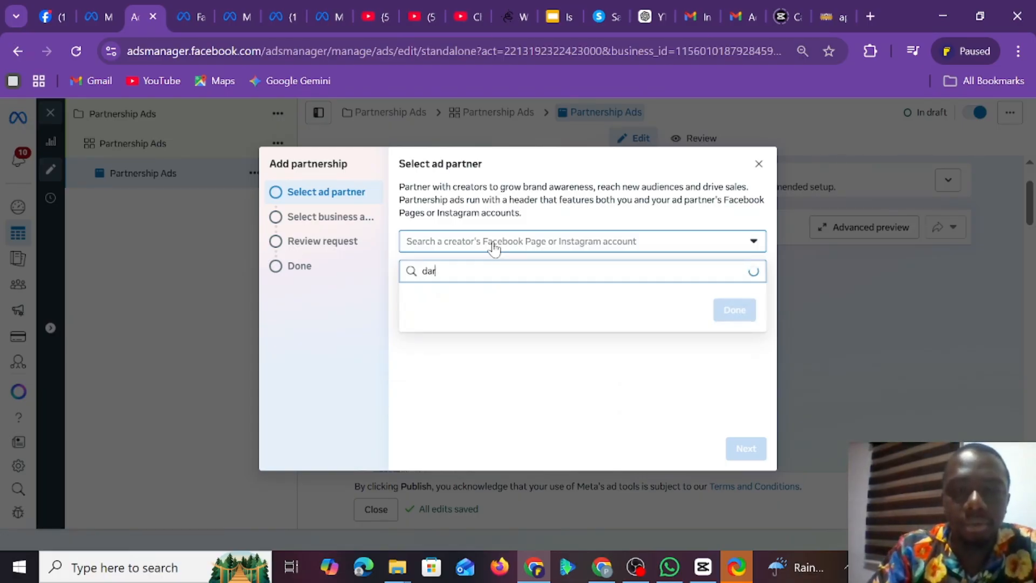
text(mi)
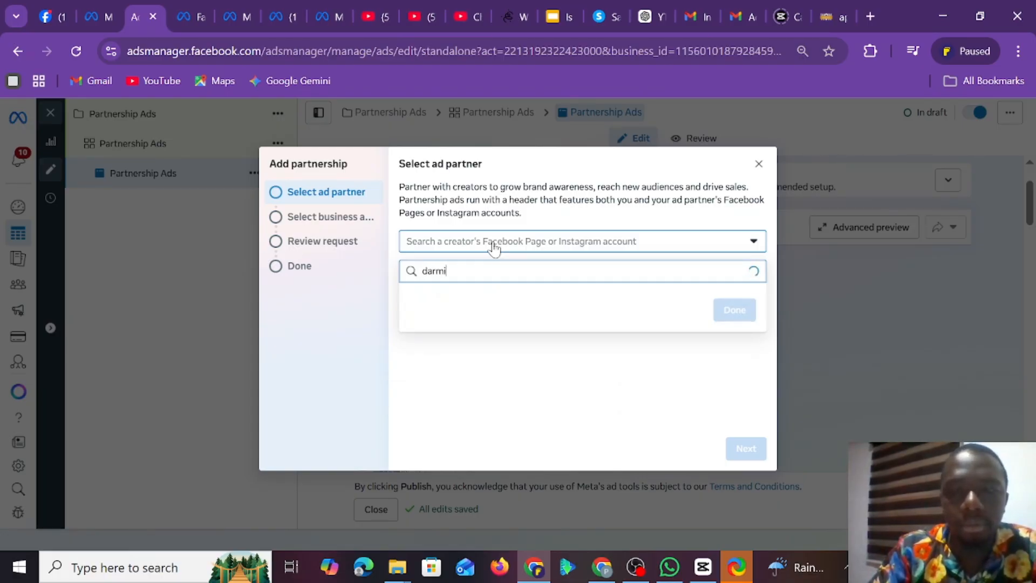
text(e)
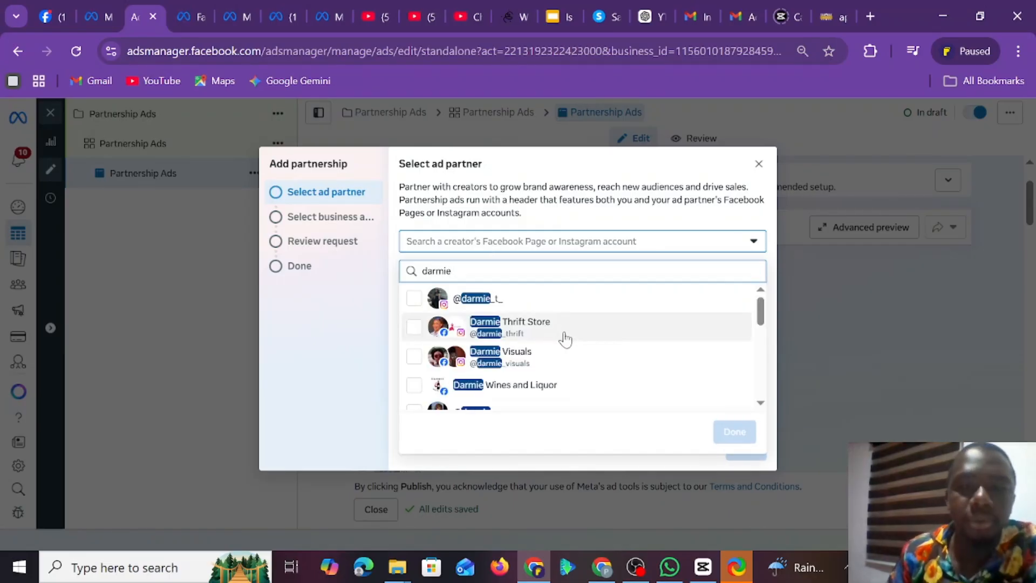
click(564, 339)
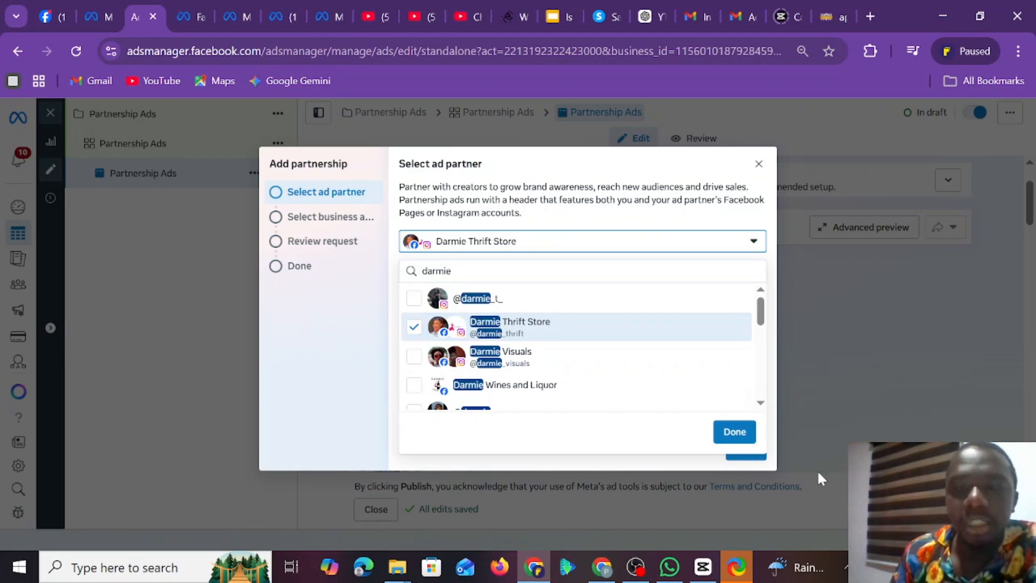
click(736, 434)
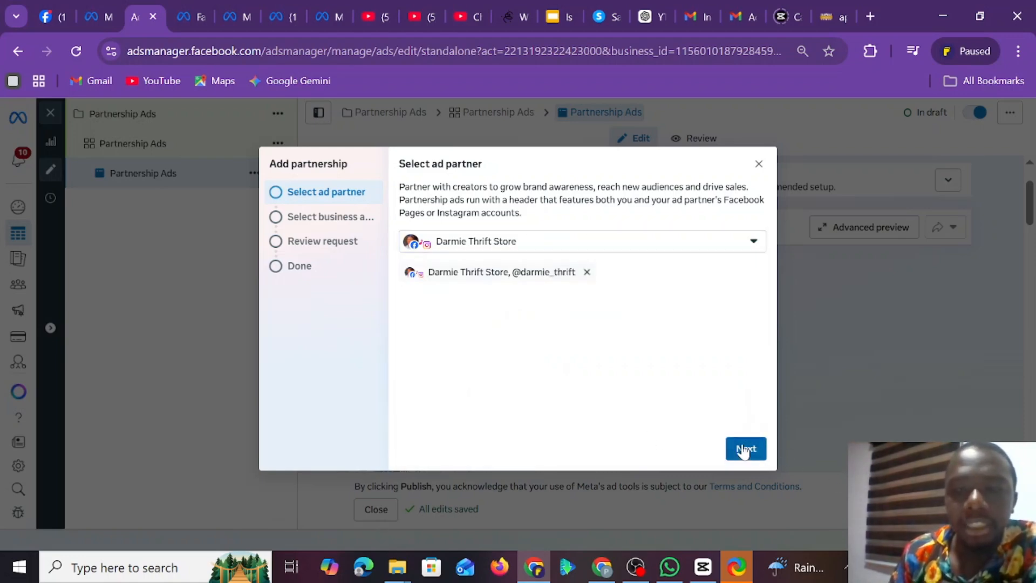
click(744, 449)
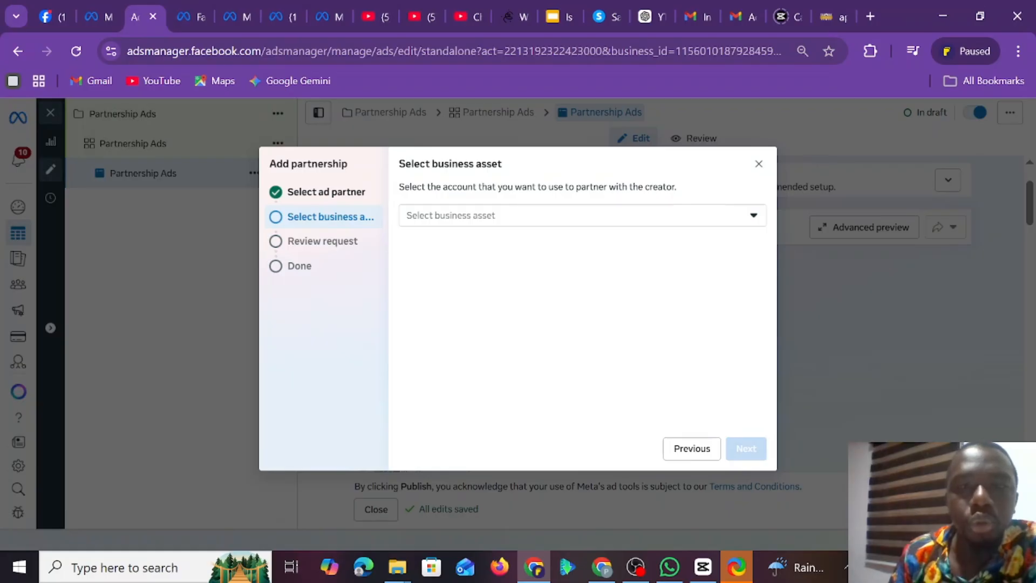
- Choose Idanofads as the business asset for the partnership and send the request
click(573, 219)
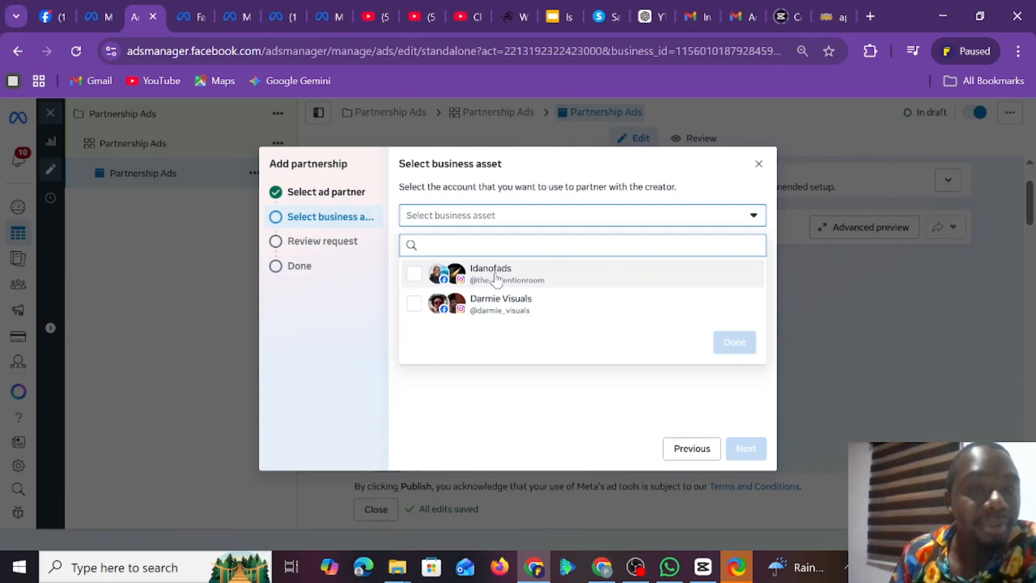
click(526, 278)
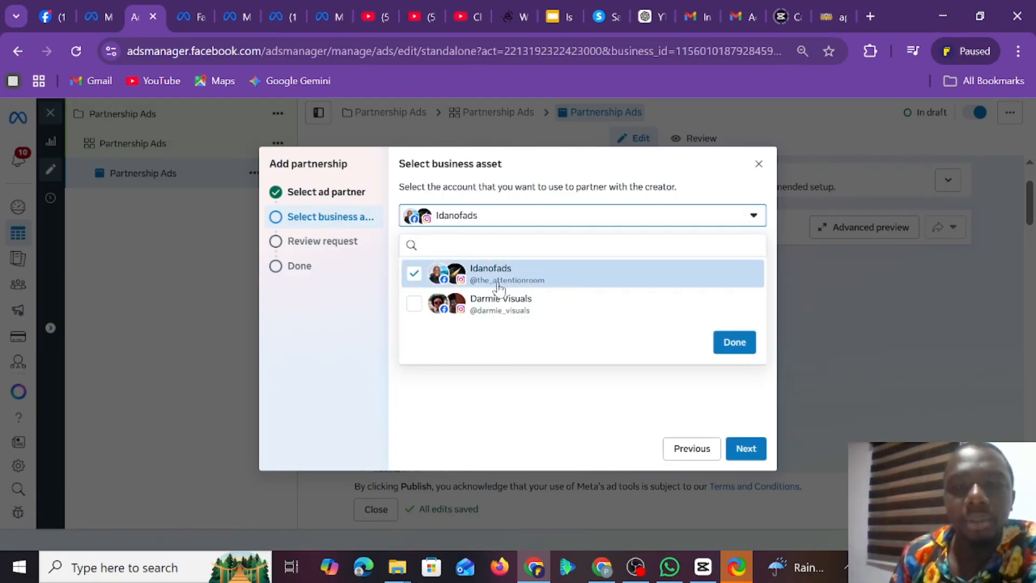
click(735, 342)
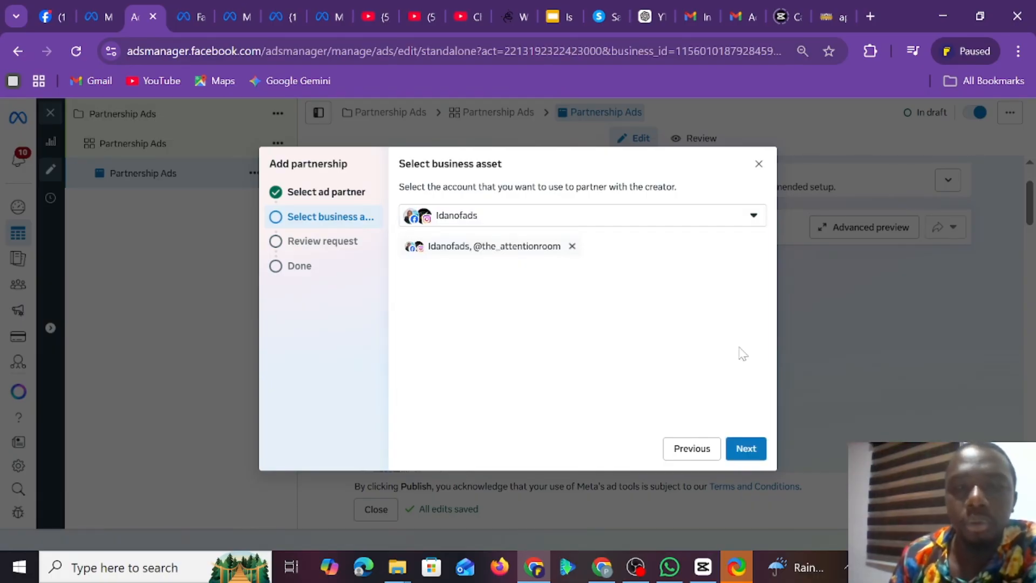
click(746, 450)
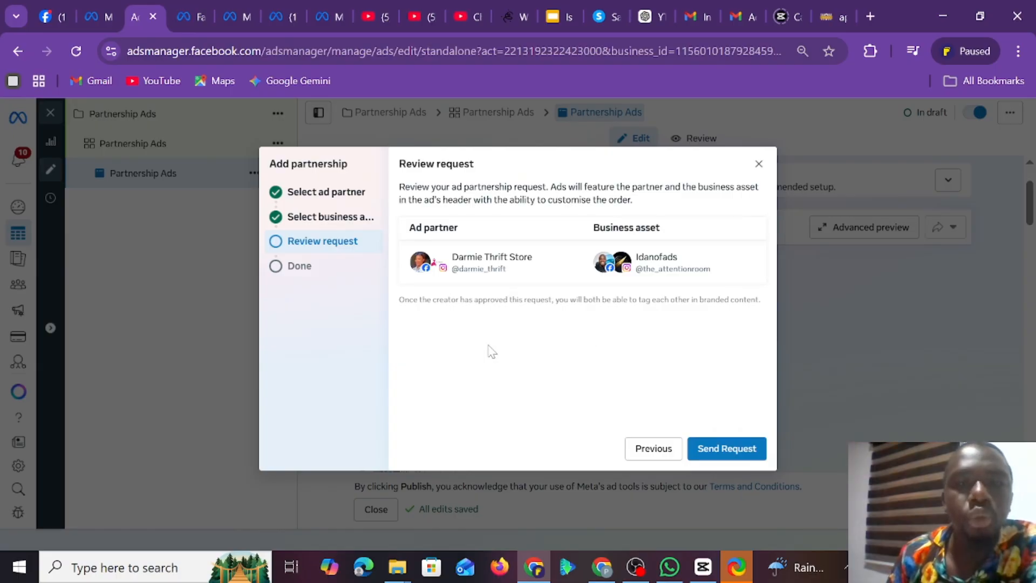
click(722, 446)
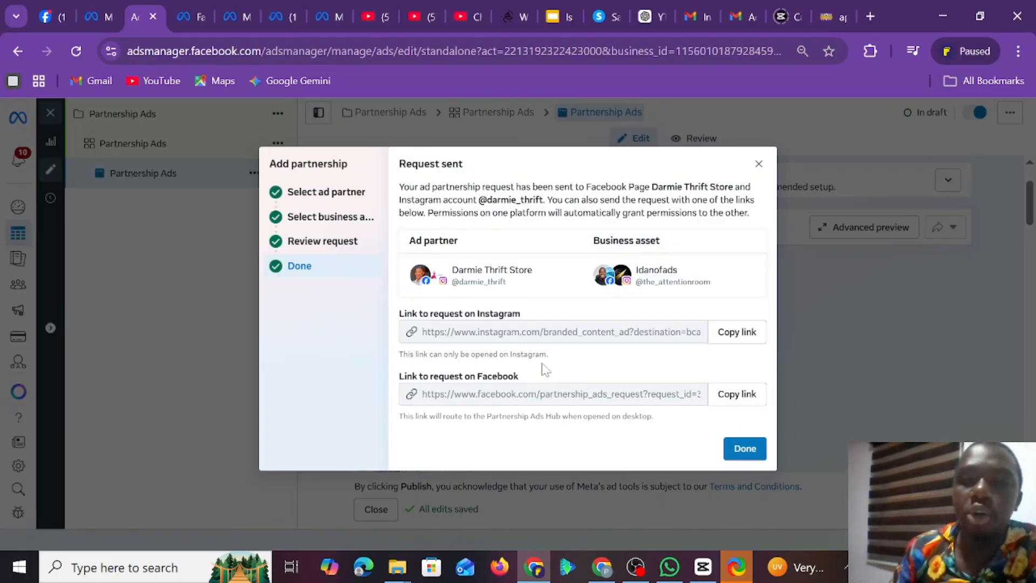
- Copy the Instagram and Facebook links to the partnership request, and close the partnership selection
click(723, 331)
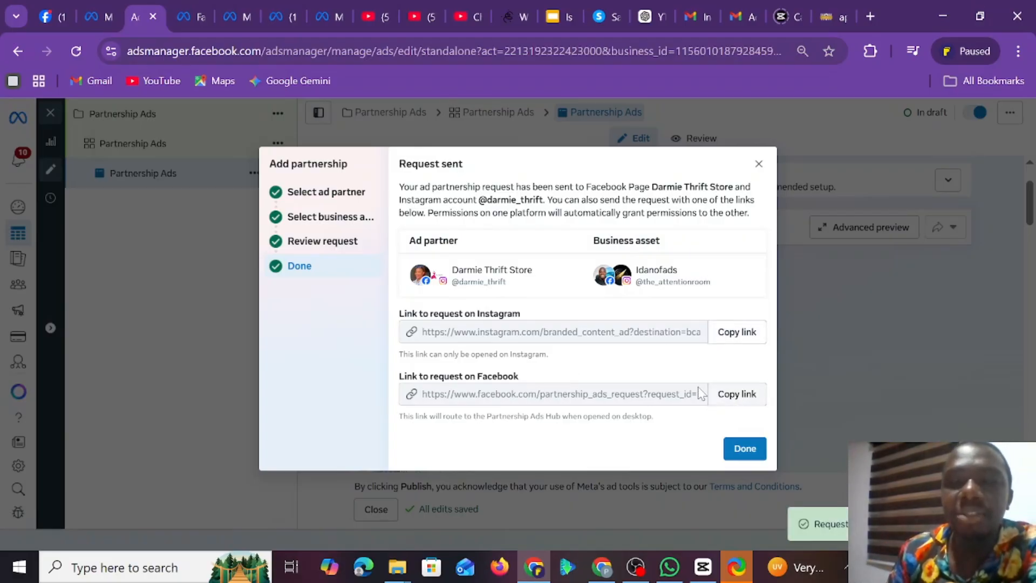
click(734, 394)
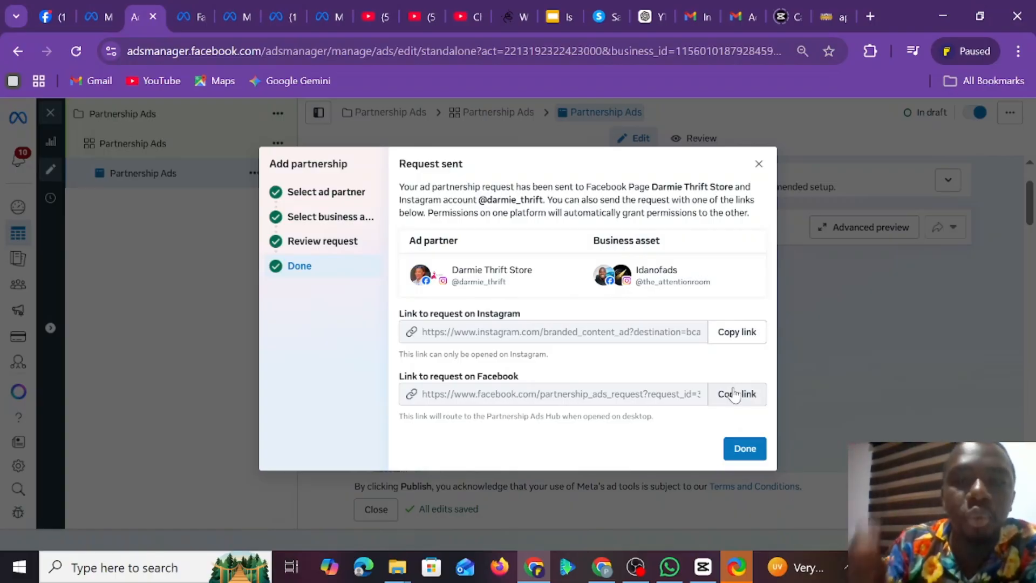
click(754, 448)
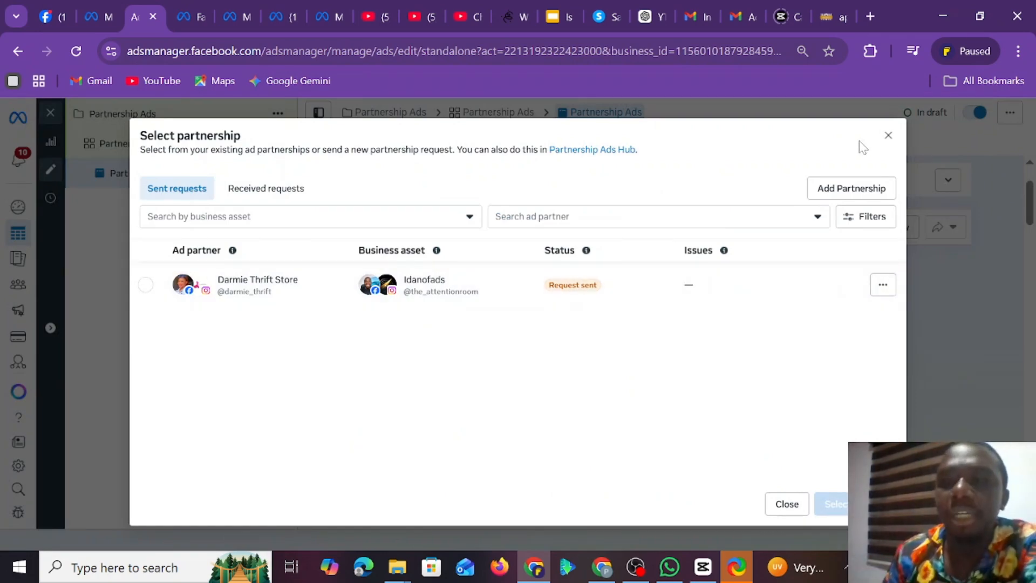
click(888, 135)
- Remove the ad's second identity and reassign it to the Darmie Visuals Facebook Page with its darmie_visuals Instagram account
scroll(513, 317, down, 3)
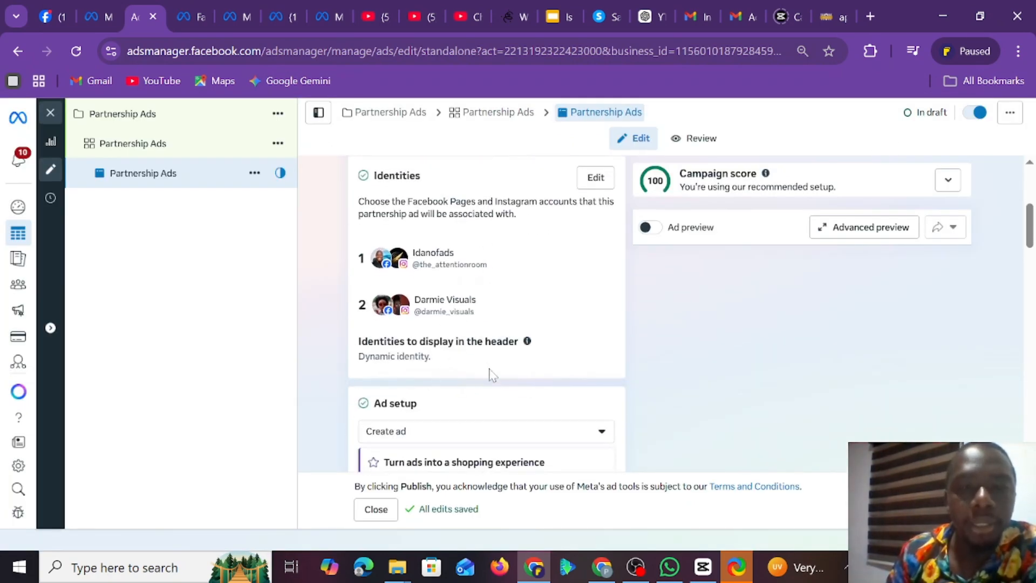
click(576, 304)
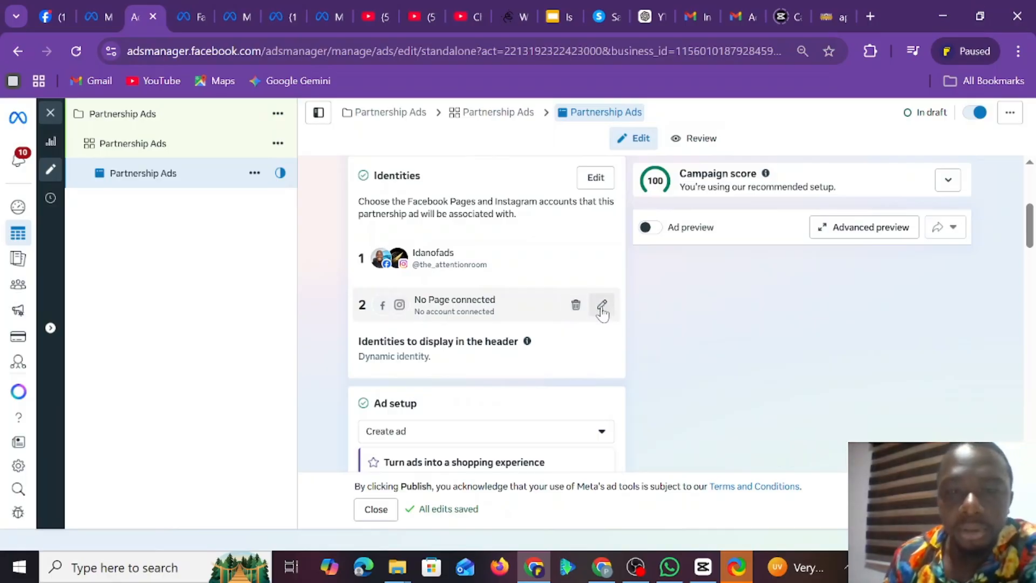
click(601, 306)
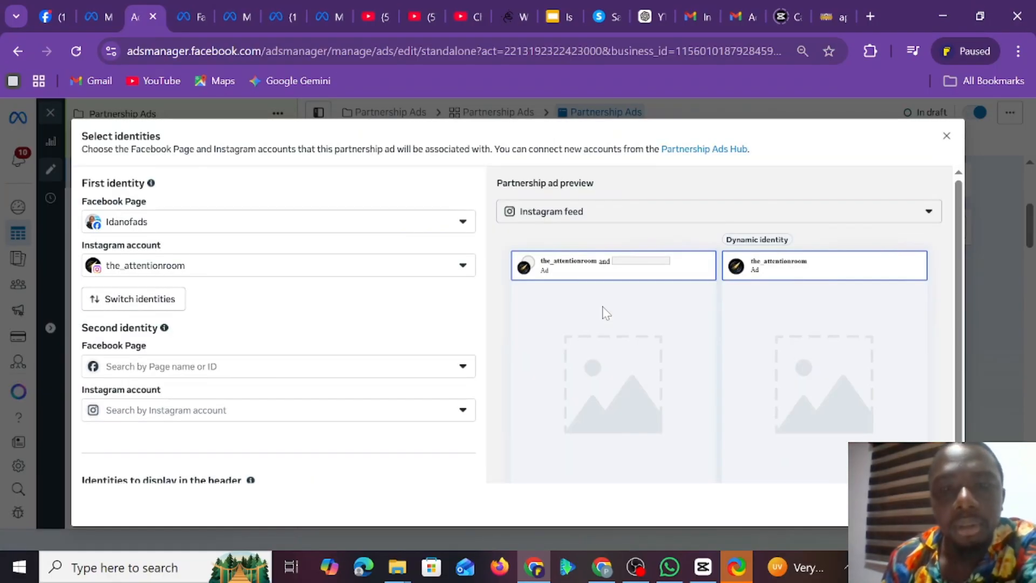
click(171, 373)
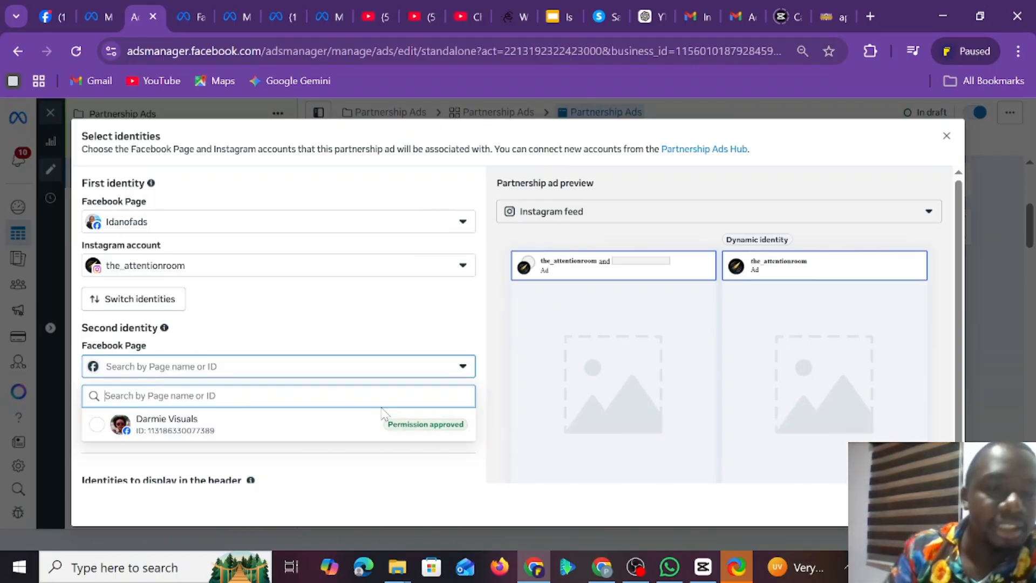
click(339, 423)
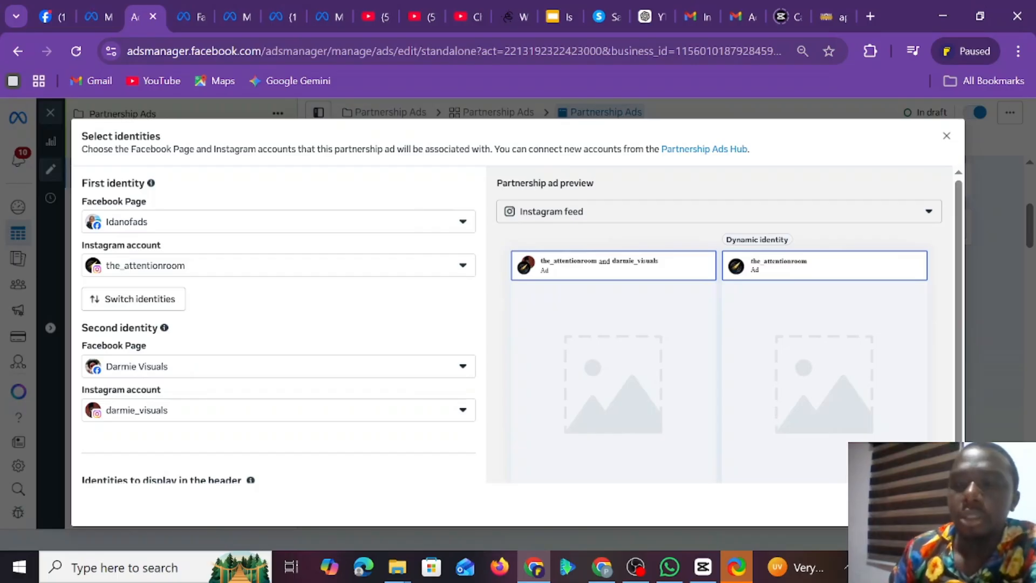
click(935, 505)
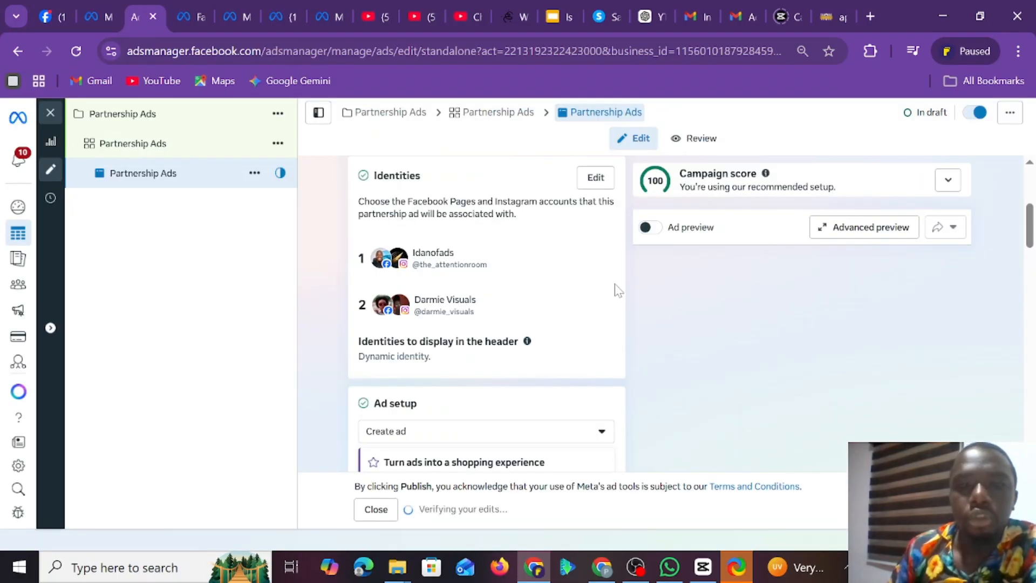
- Start an image creative for the ad and select the 1024 × 1536 account image untitled_105 as its media
scroll(618, 293, down, 4)
scroll(618, 294, down, 4)
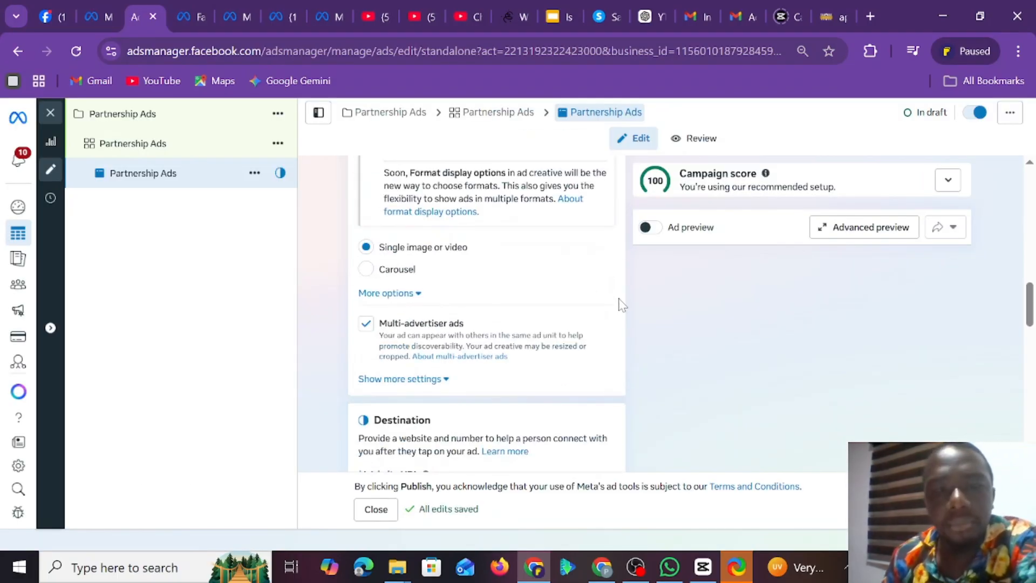
scroll(485, 307, down, 6)
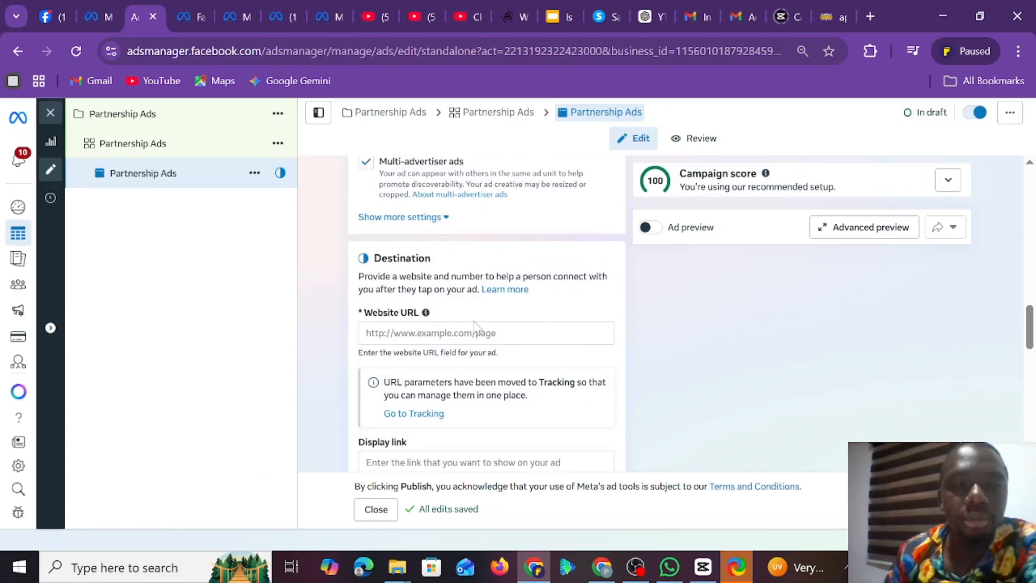
scroll(492, 328, down, 3)
click(419, 289)
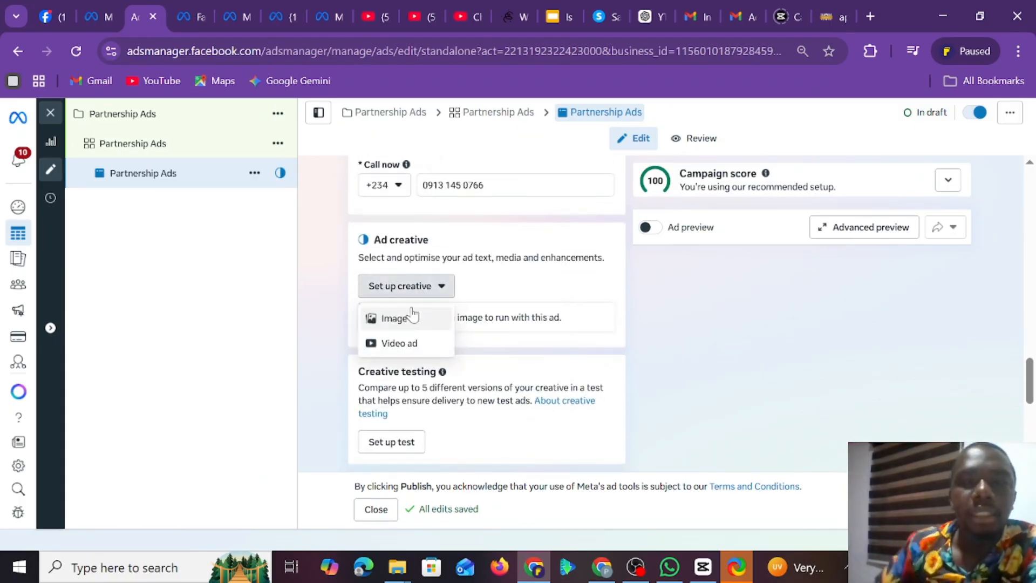
click(412, 317)
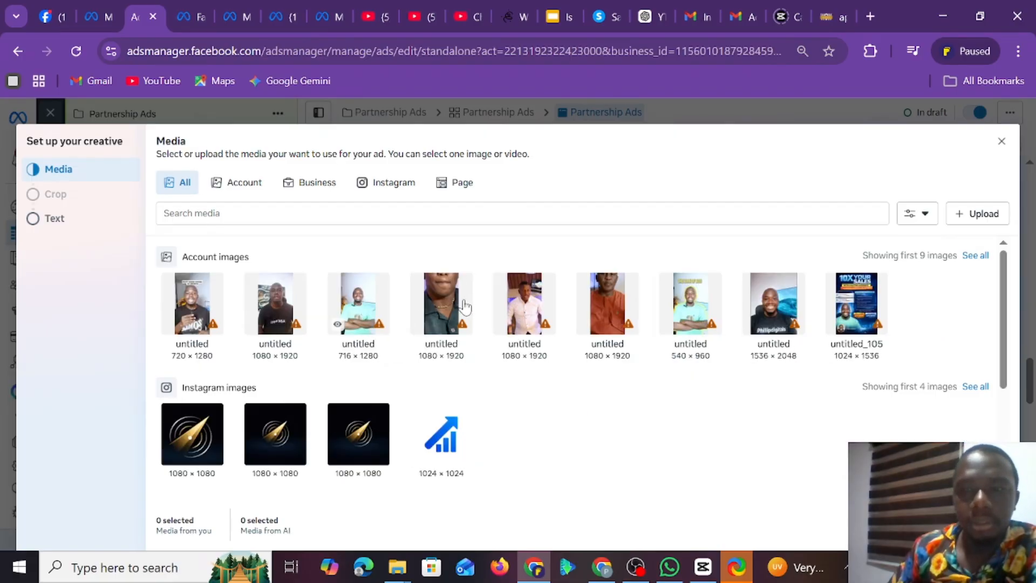
click(863, 311)
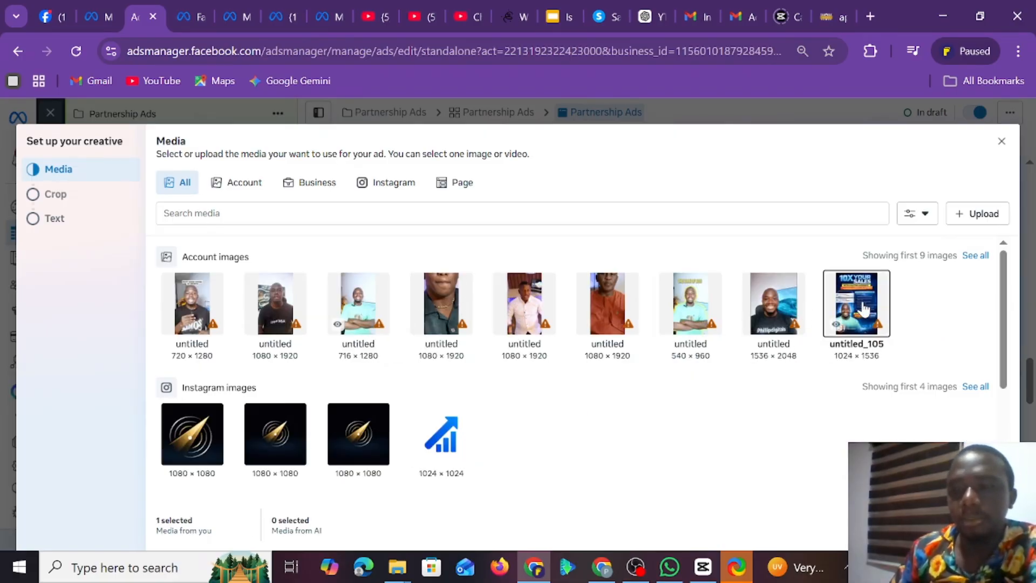
- Accept the suggested placement crops, leave the ad text fields empty, and finish the creative setup
click(991, 526)
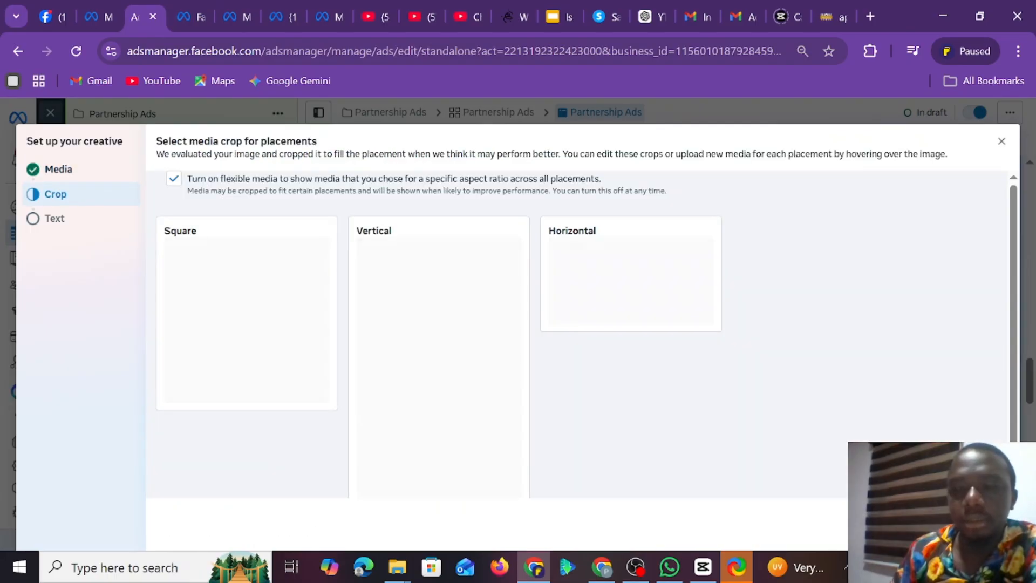
click(991, 525)
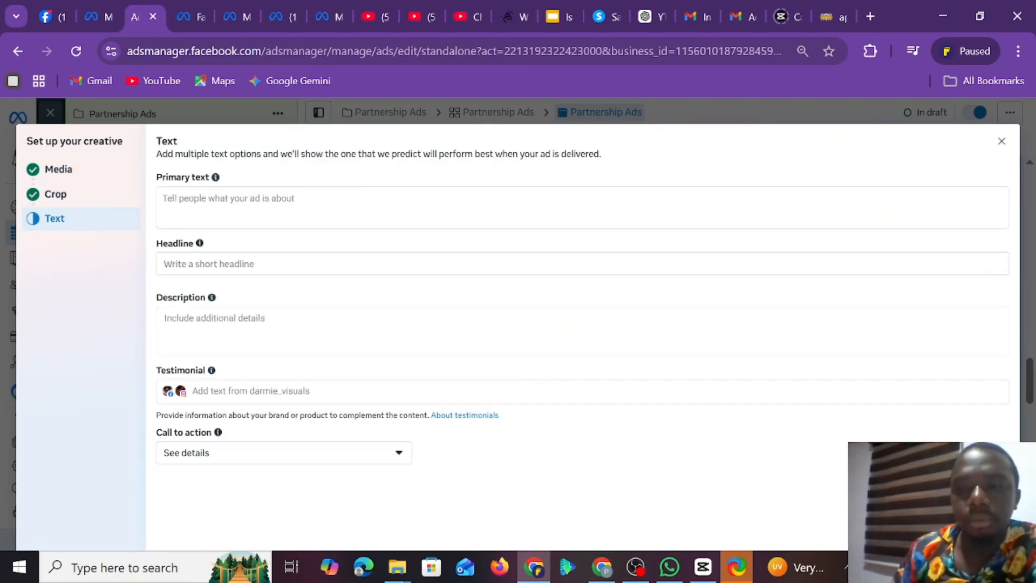
click(992, 526)
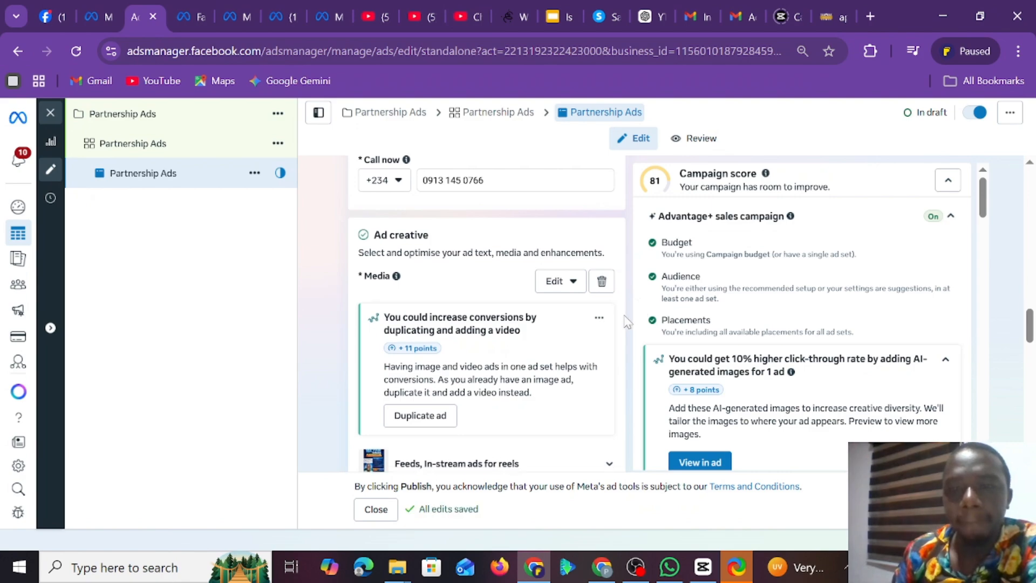
- Examine in the advanced preview how both partner identities appear in the Facebook and Instagram feed and story placements, and close it
scroll(624, 348, down, 5)
scroll(624, 348, down, 10)
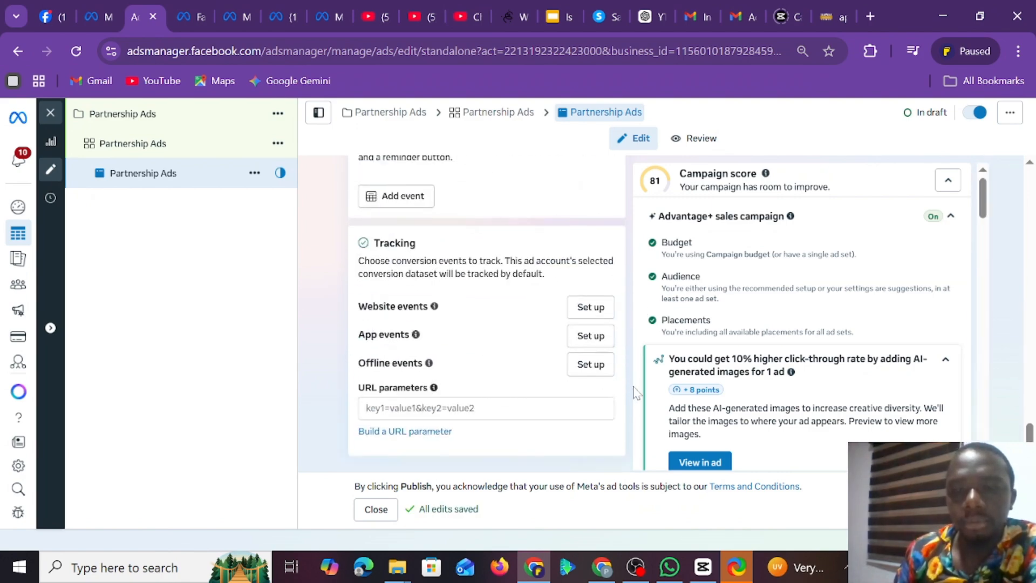
scroll(640, 384, down, 5)
scroll(640, 384, down, 3)
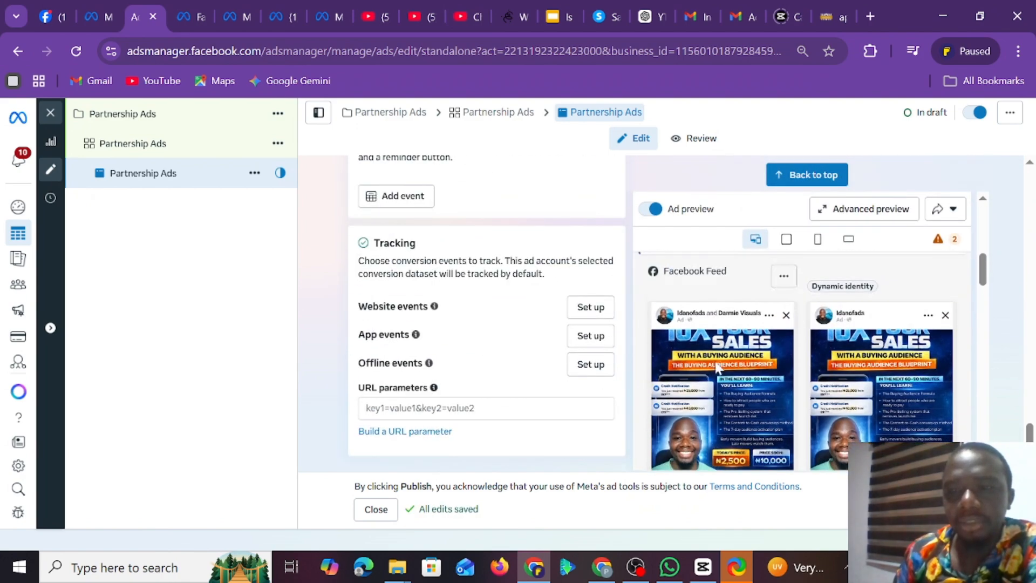
click(869, 211)
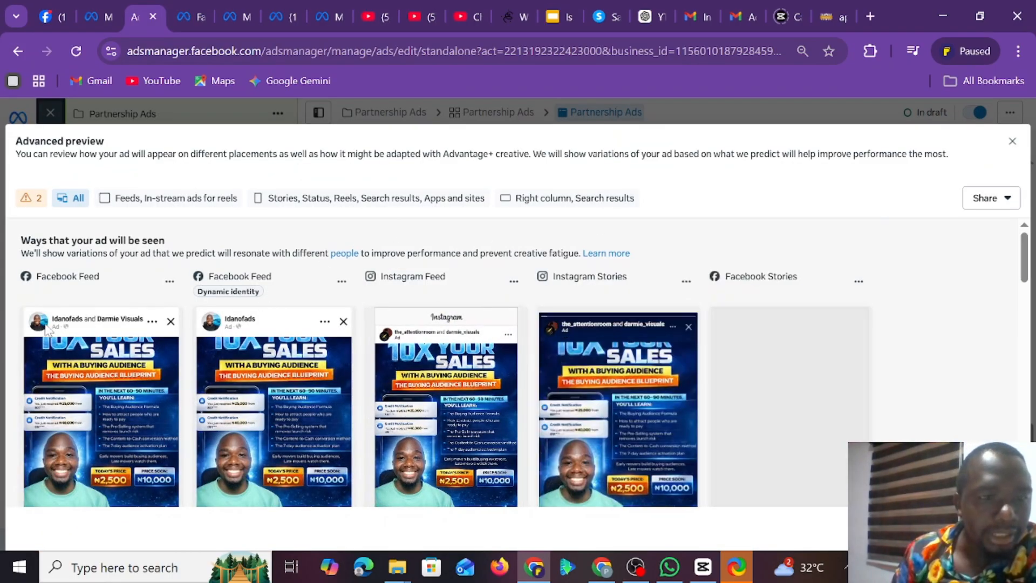
scroll(155, 306, down, 1)
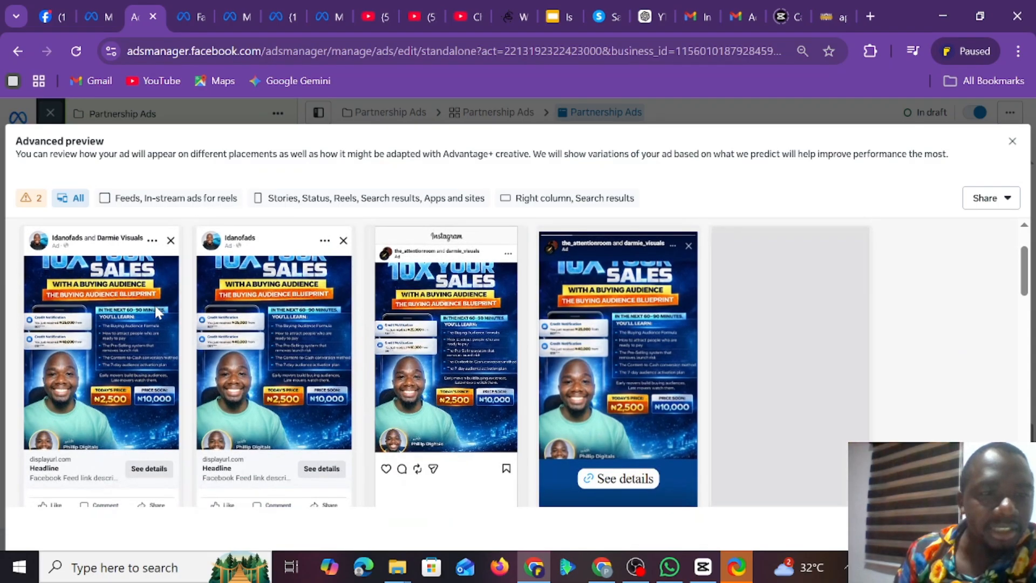
scroll(155, 306, up, 1)
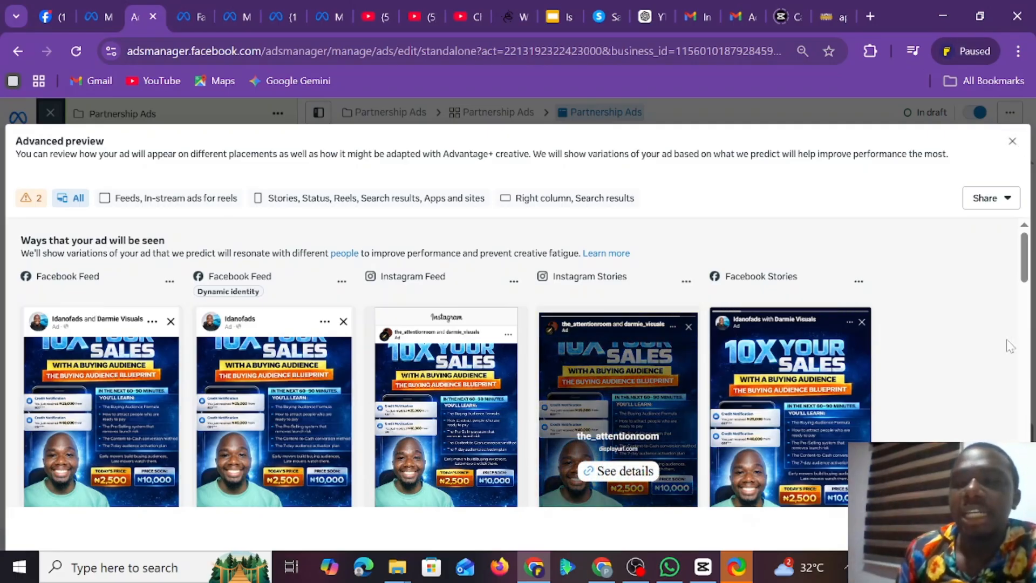
click(1012, 142)
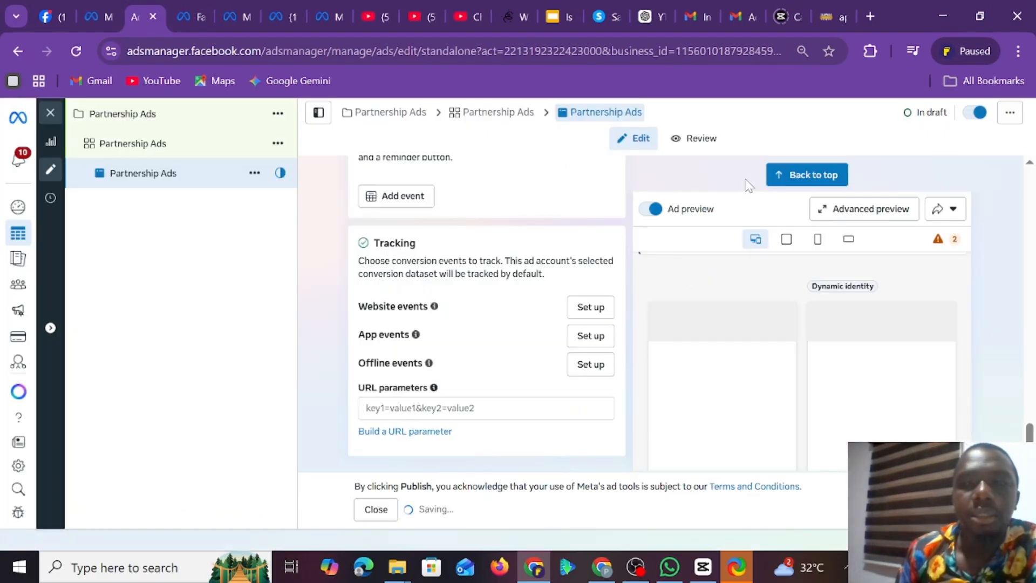